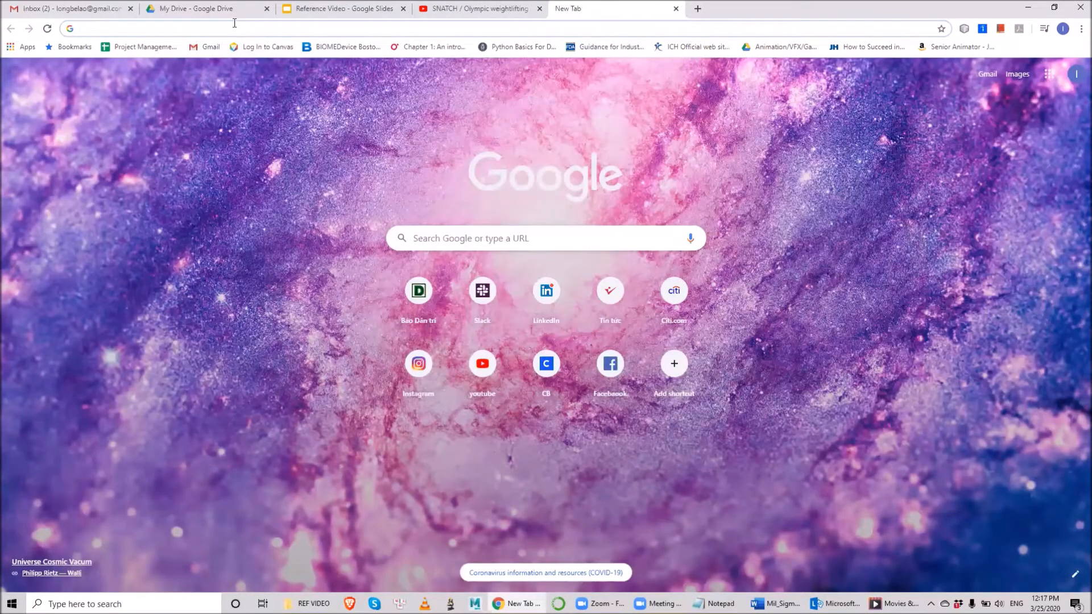
text(y2)
key(Return)
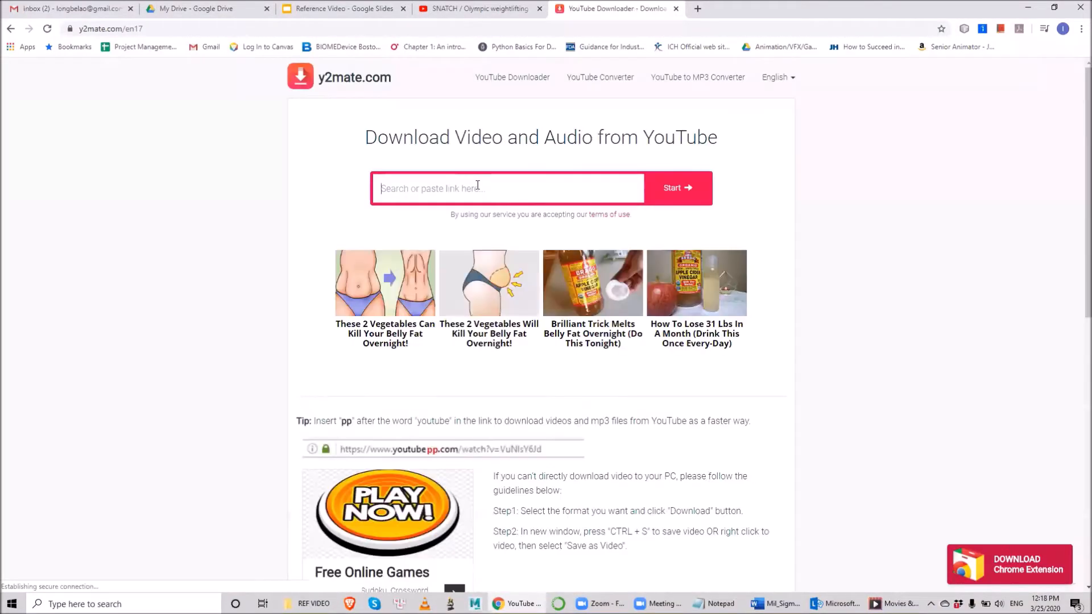
text(https://www.youtube.com/watch?v=UBc5N_-xdqo)
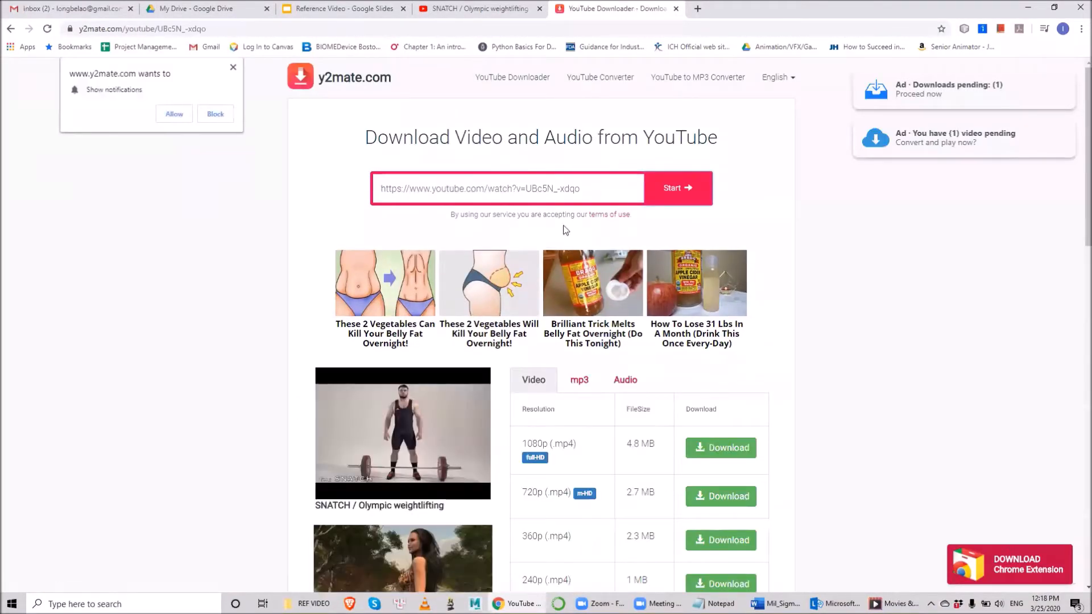
Start the download of the SNATCH / Olympic weightlifting video as a 1080p MP4
scroll(545, 168, down, 5)
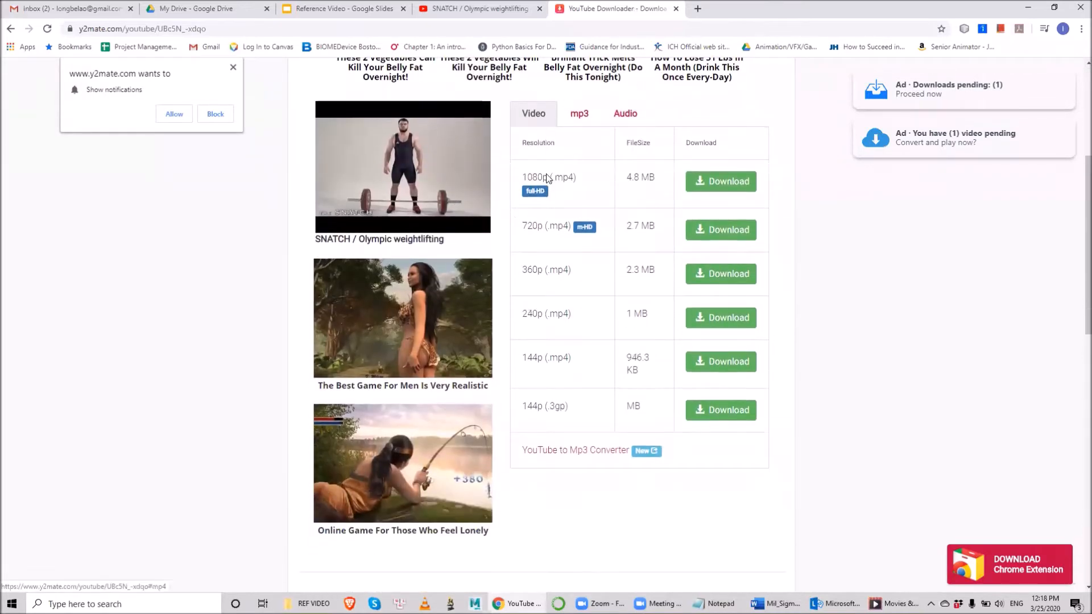
scroll(556, 224, up, 4)
scroll(609, 256, down, 4)
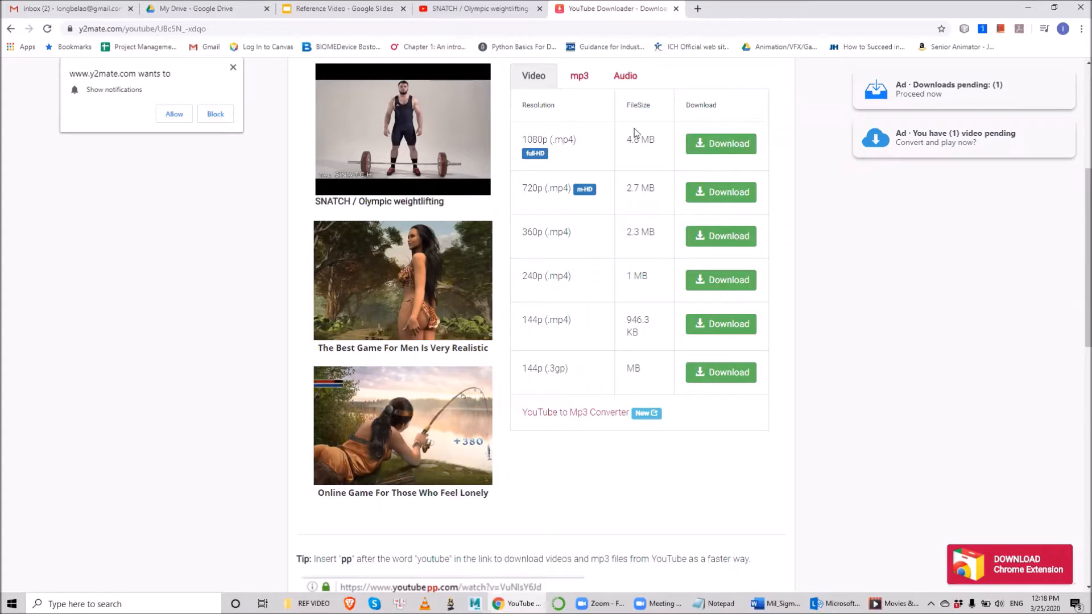
click(752, 142)
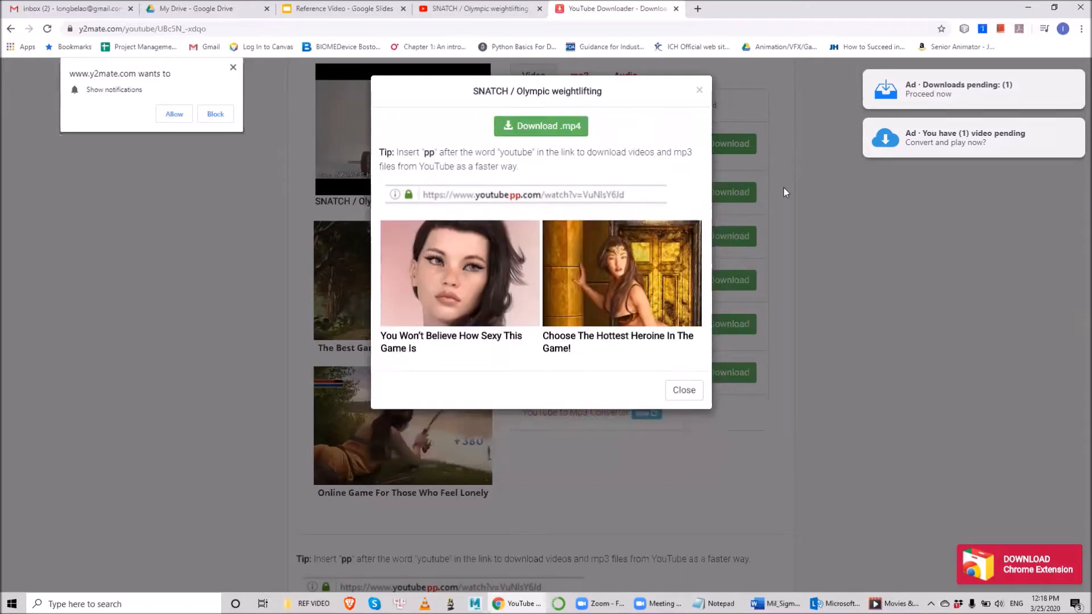
click(534, 126)
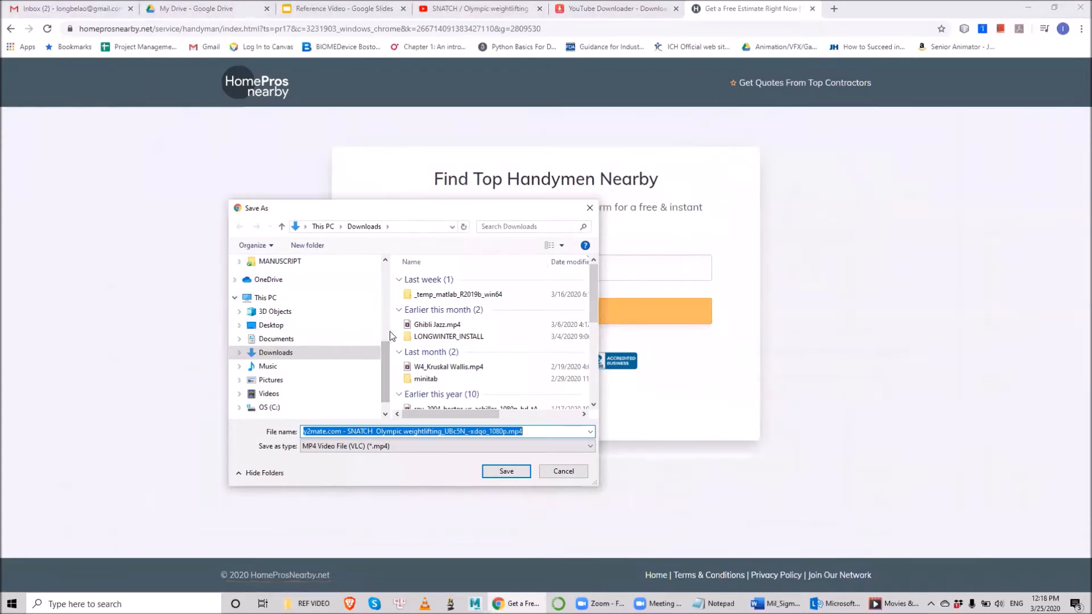
Save the downloaded video to the Desktop under the file name Snatch.mp4
drag(385, 347, 385, 264)
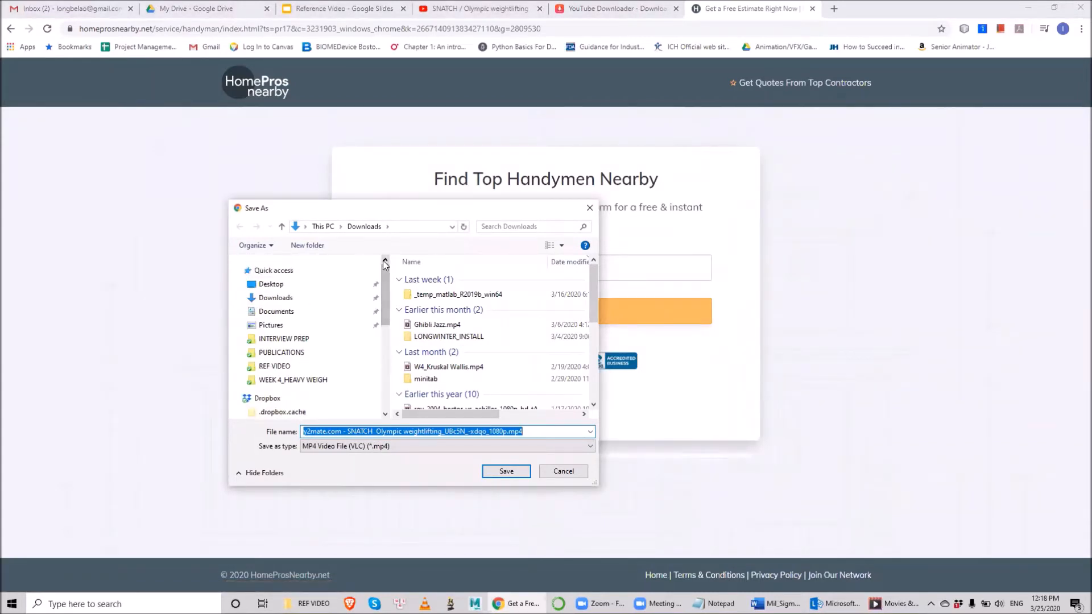
click(272, 285)
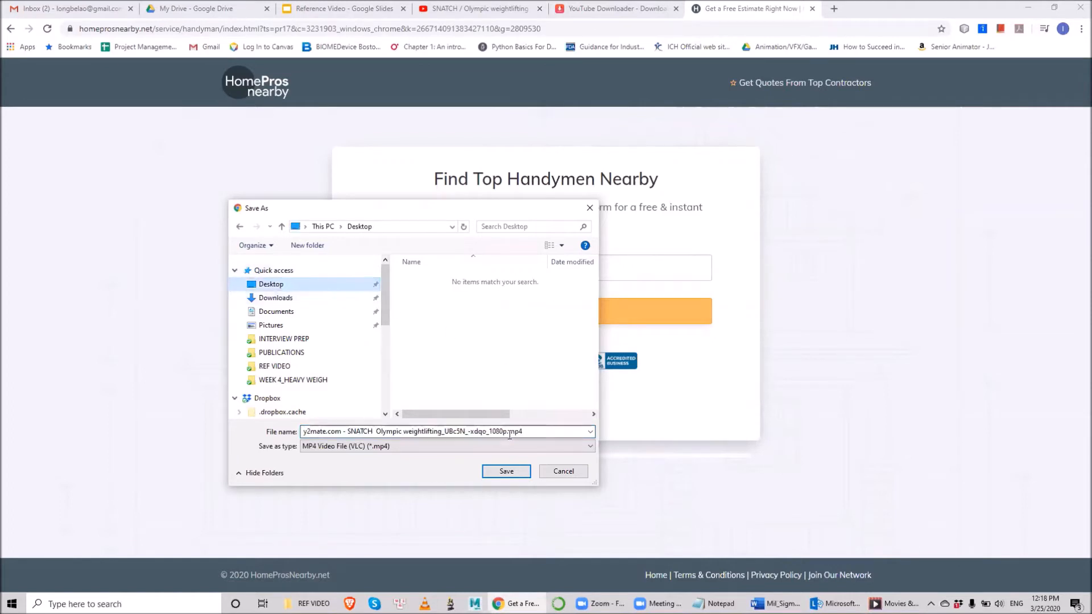
drag(507, 432, 140, 427)
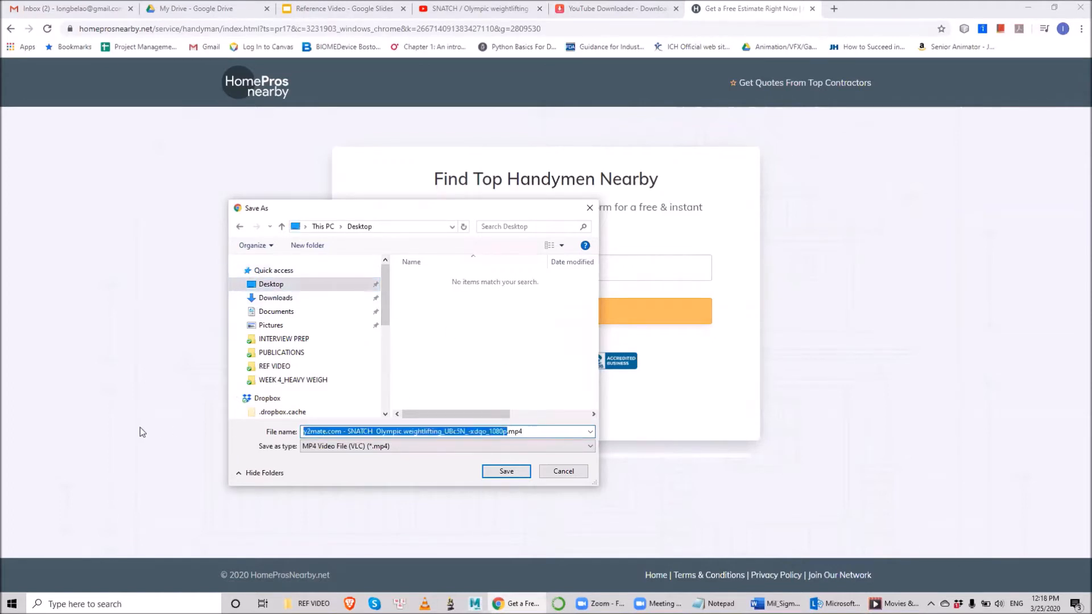
text(Snan)
text(ch)
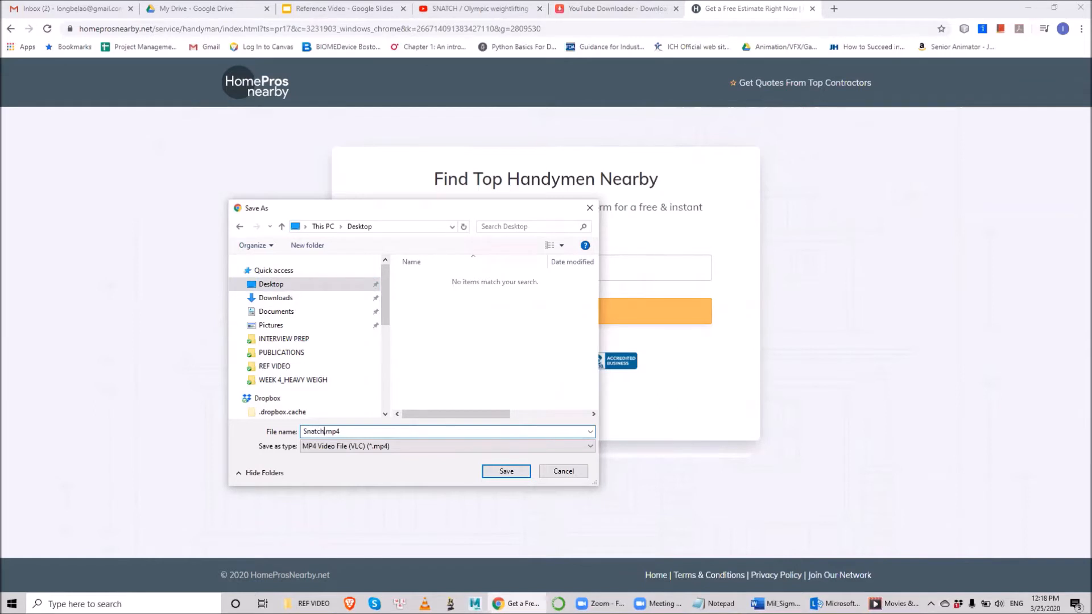
click(494, 473)
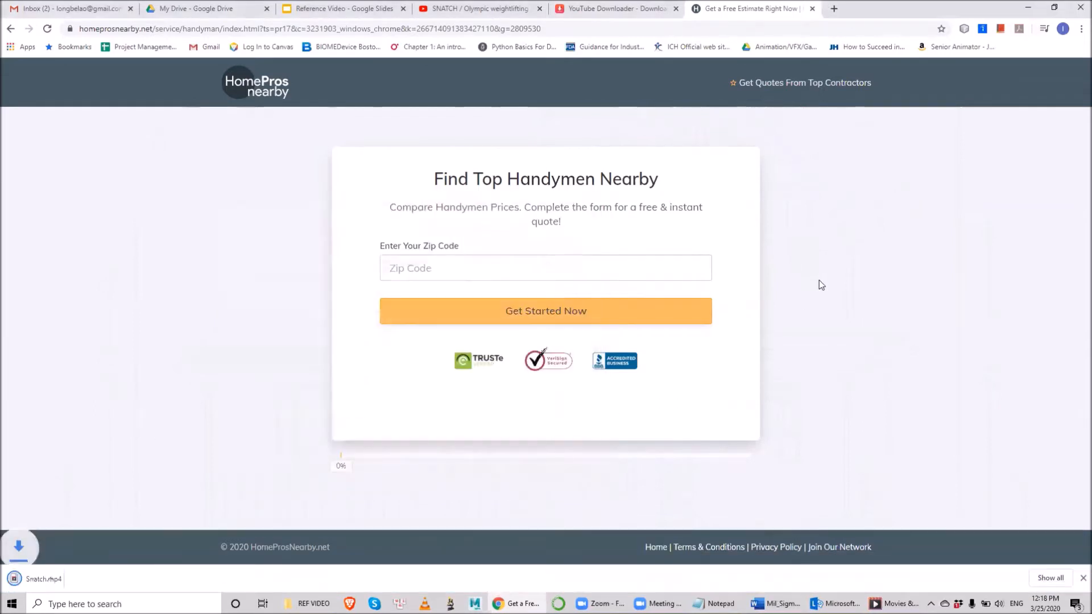
Clear the desktop by closing the video player and Lync Web App and minimizing the browser, folder, Notepad and Word windows
click(1024, 7)
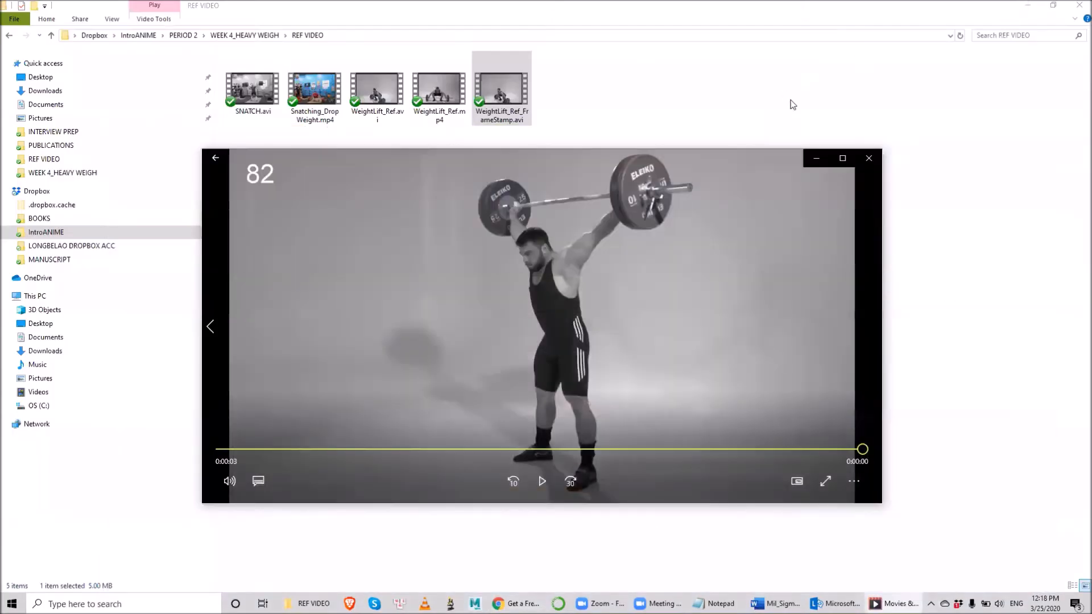
click(872, 161)
click(1027, 5)
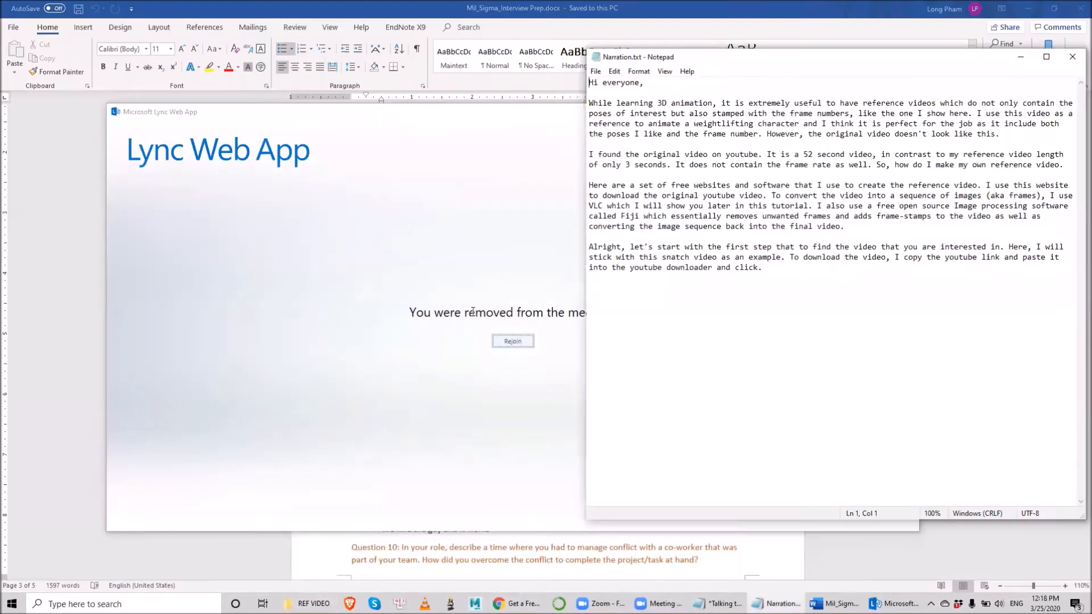
click(1022, 57)
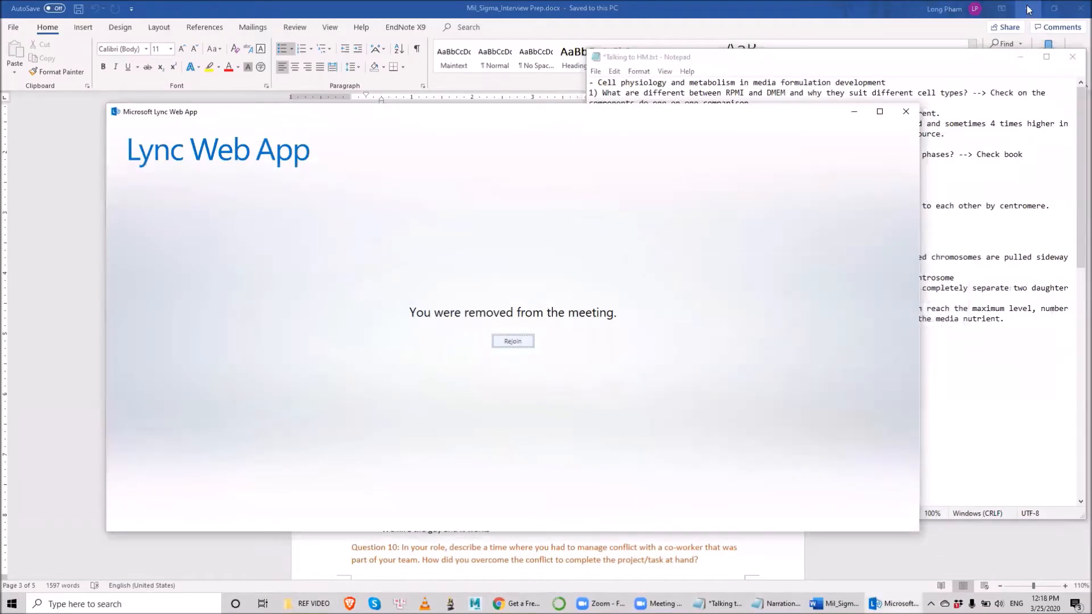
click(906, 112)
click(1027, 7)
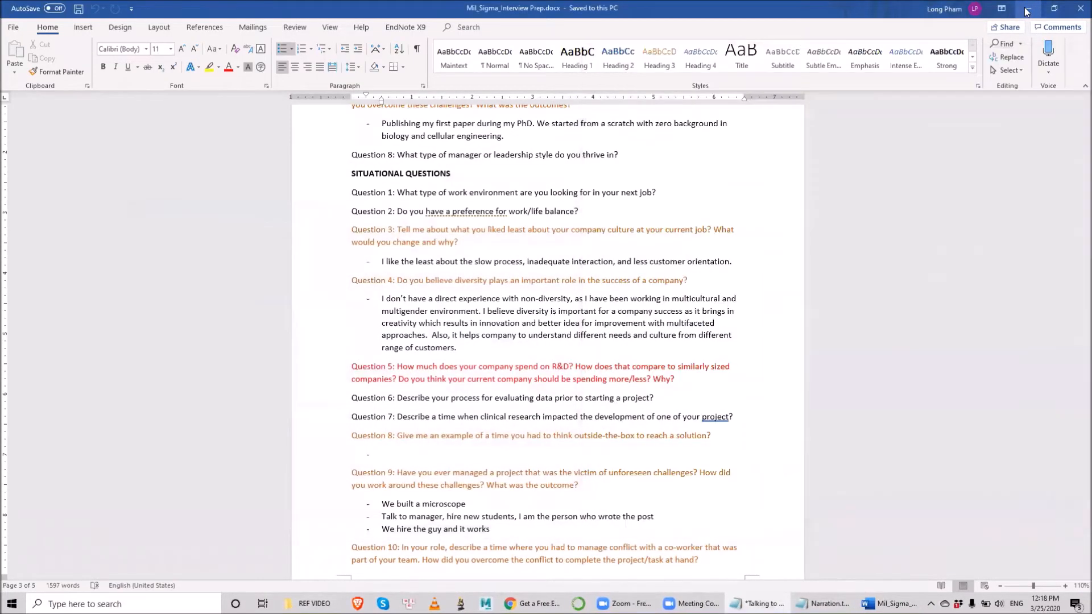
click(1021, 55)
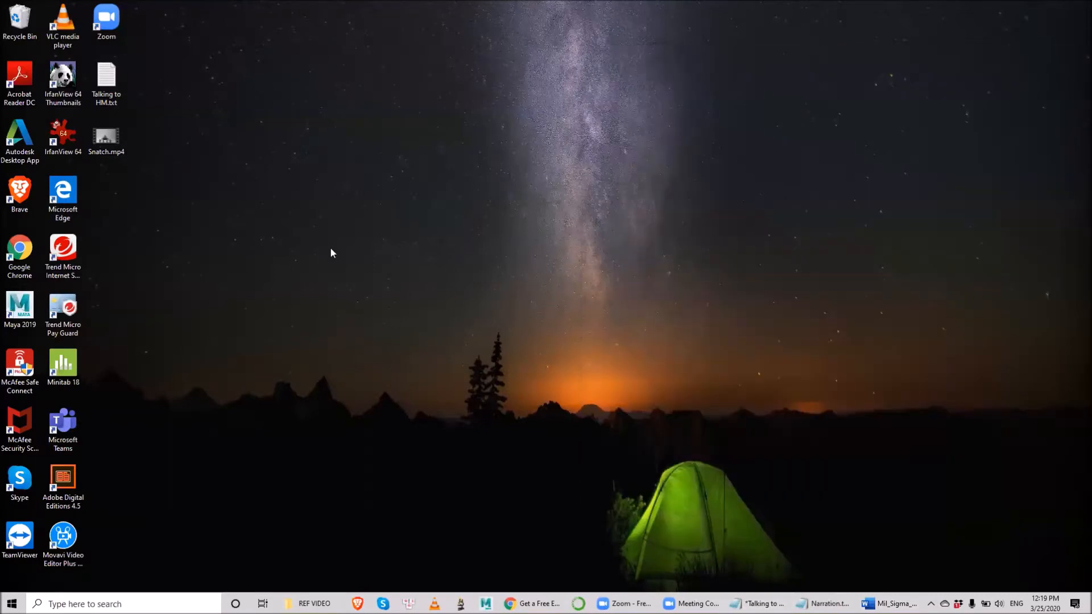
Play Snatch.mp4 from the desktop to check the download, and close the player
double_click(105, 136)
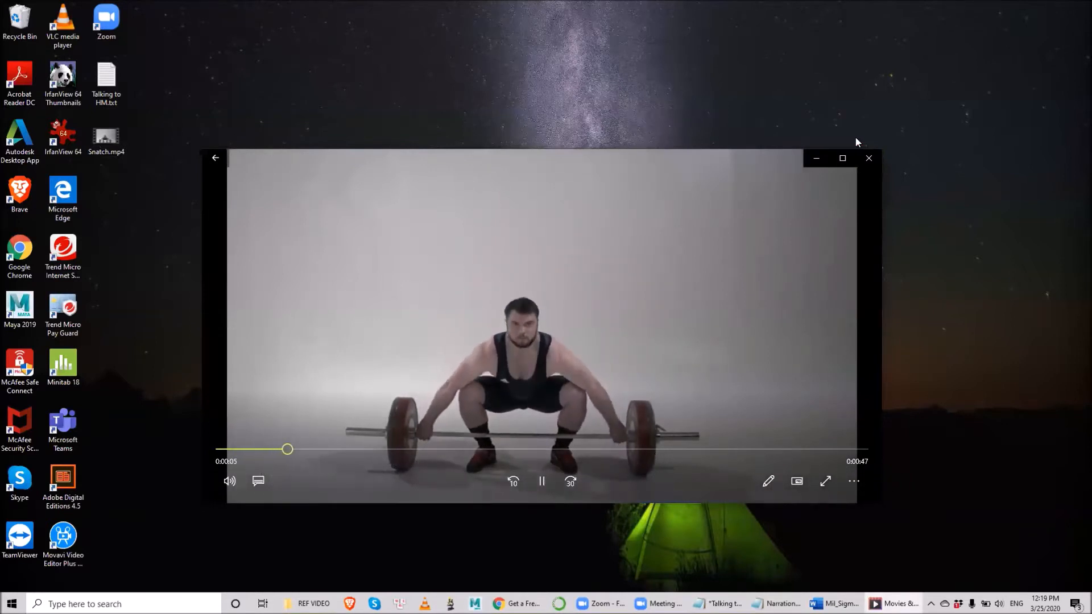
click(869, 158)
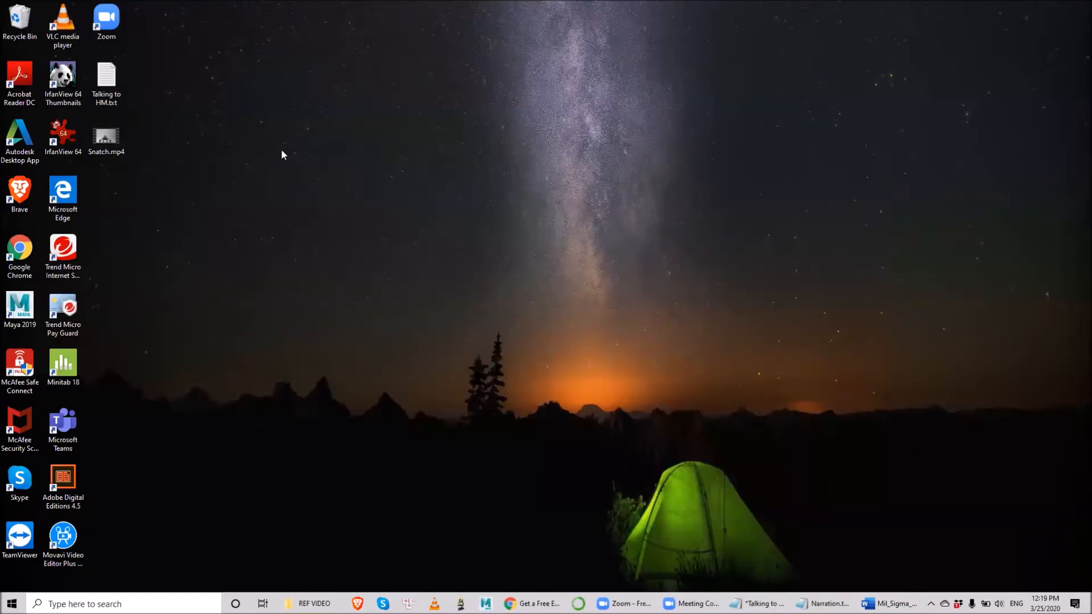
Create a new folder on the desktop named SNATCH SEQUENCE
right_click(149, 207)
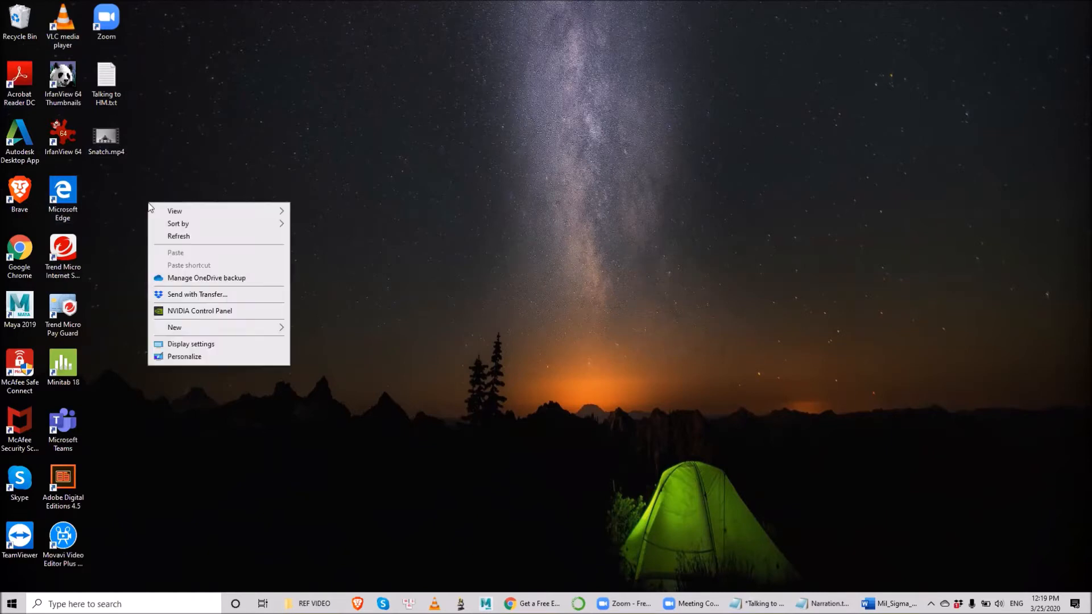
mouse_move(201, 330)
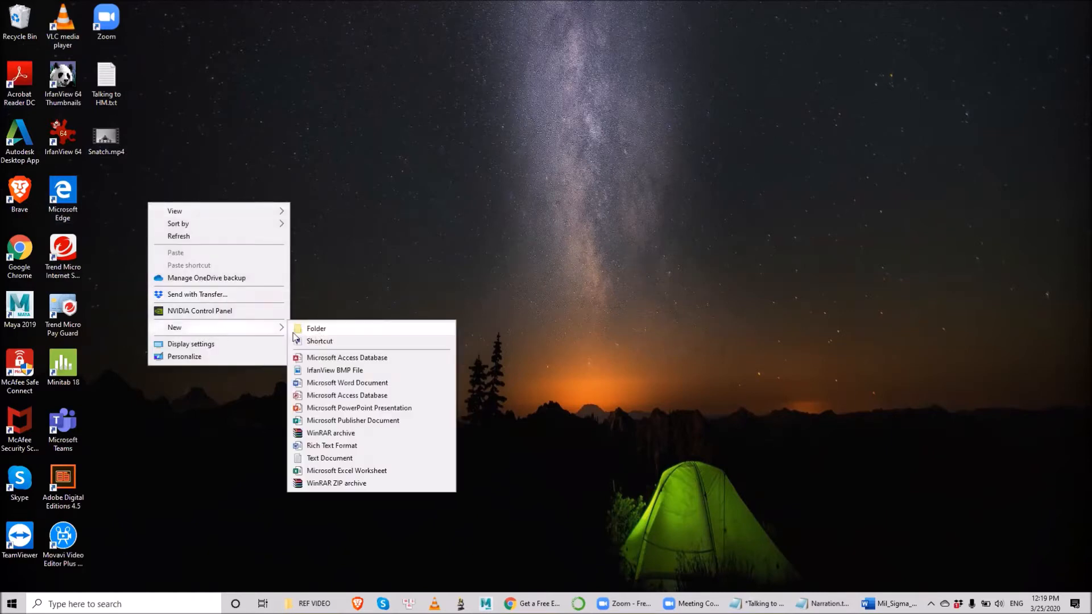
click(319, 330)
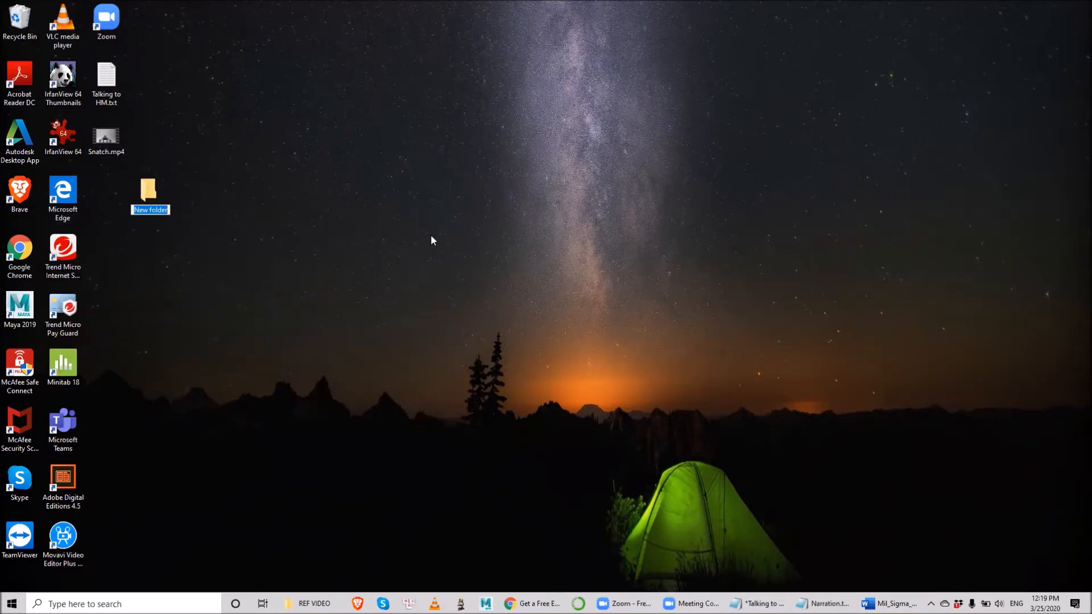
text(SA)
text(NATCH)
text( Seqeun)
key(BackSpace)
key(BackSpace)
key(BackSpace)
key(BackSpace)
key(BackSpace)
key(BackSpace)
text(SEQUENCE)
key(Return)
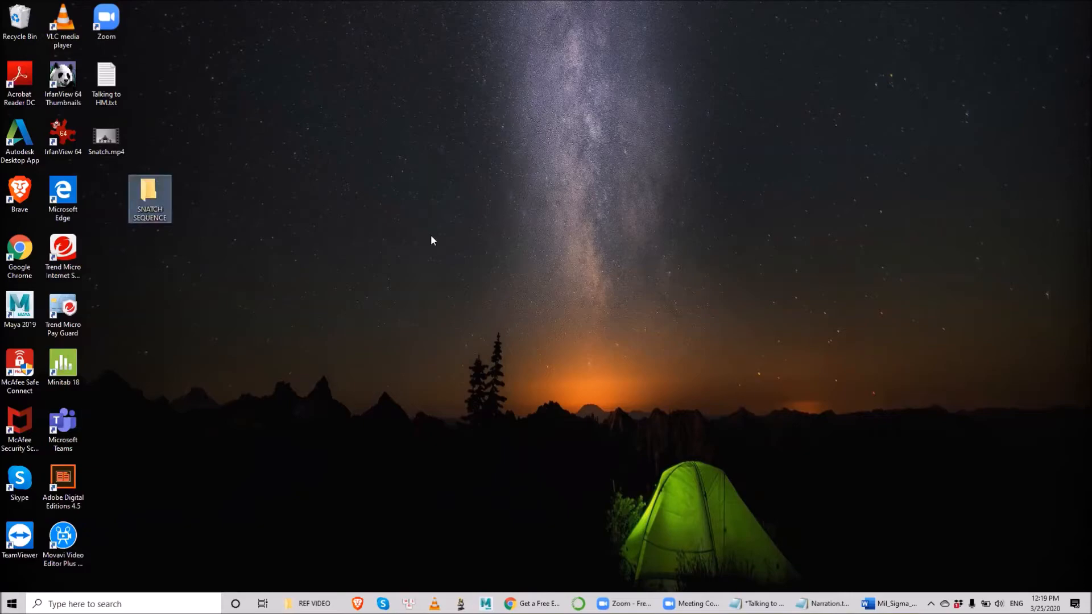
Copy the SNATCH SEQUENCE folder's path, minimize its window, and move its desktop icon directly below Snatch.mp4
key(Return)
click(212, 37)
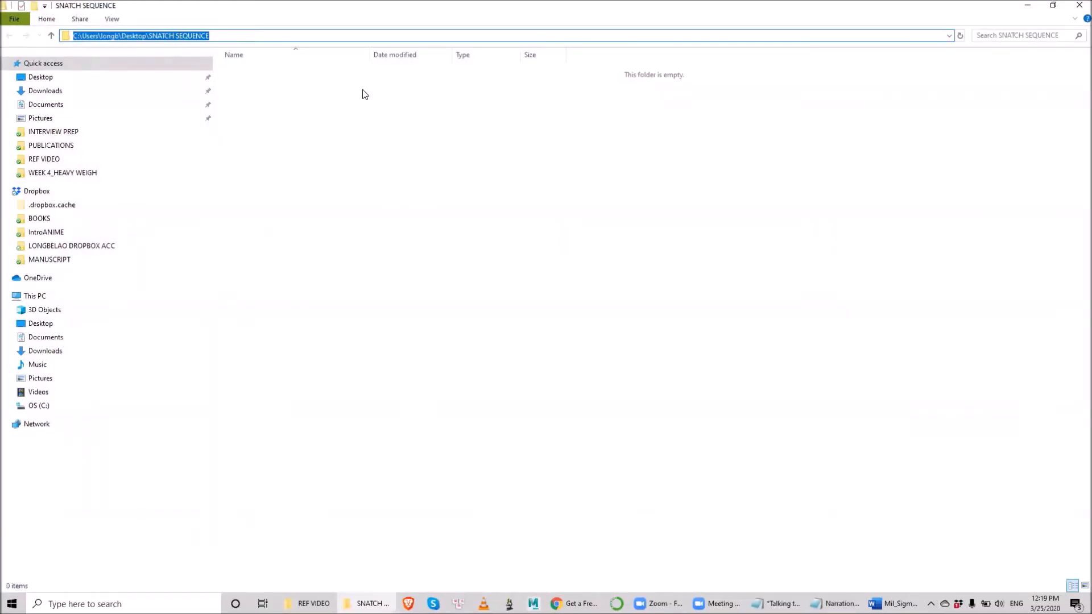
right_click(187, 36)
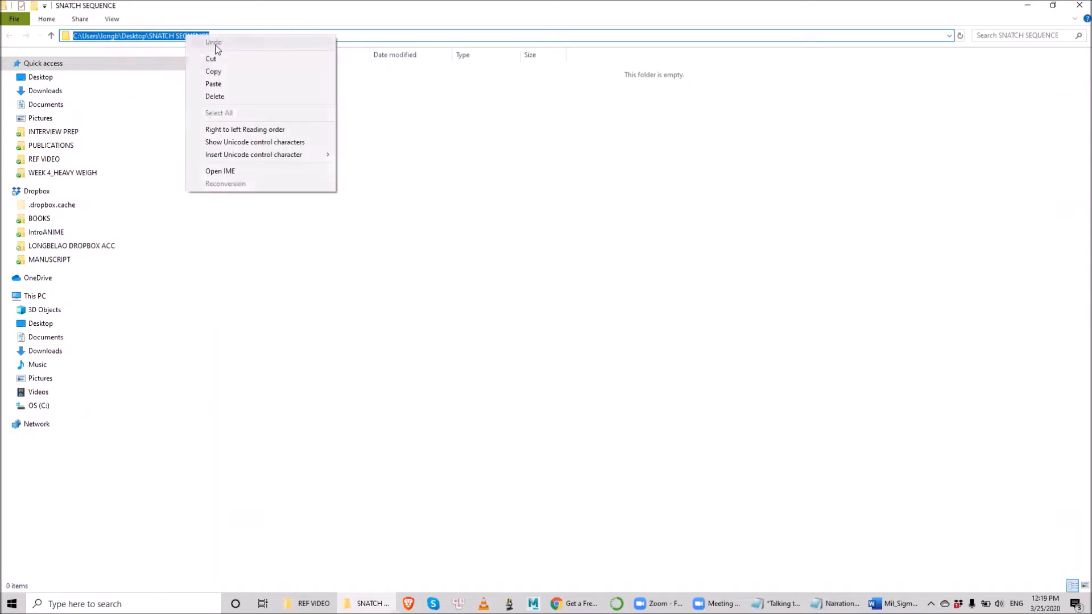
click(227, 75)
click(1027, 5)
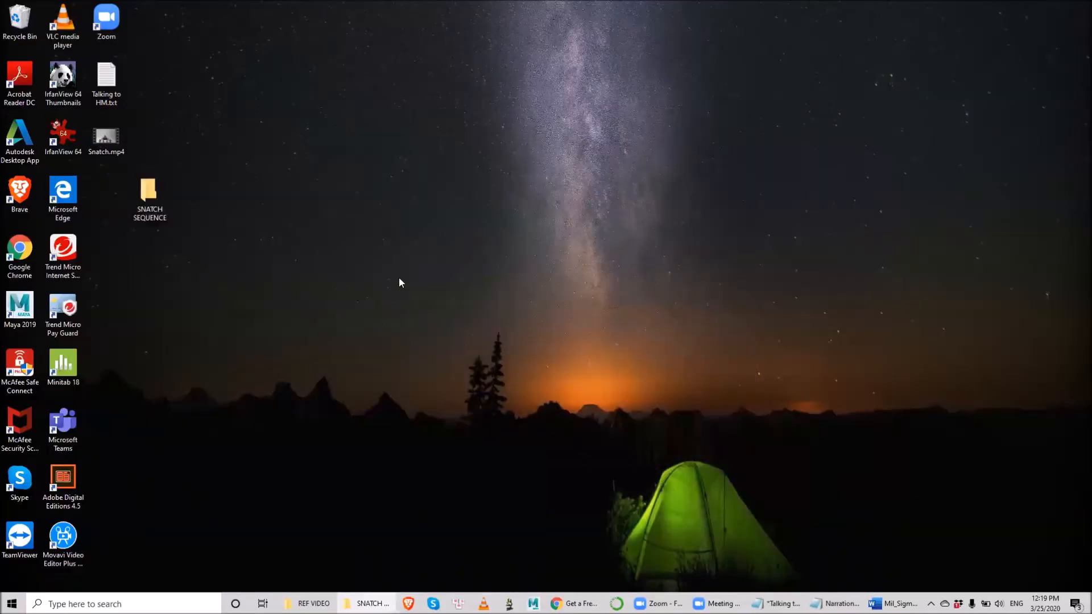
drag(153, 198, 121, 201)
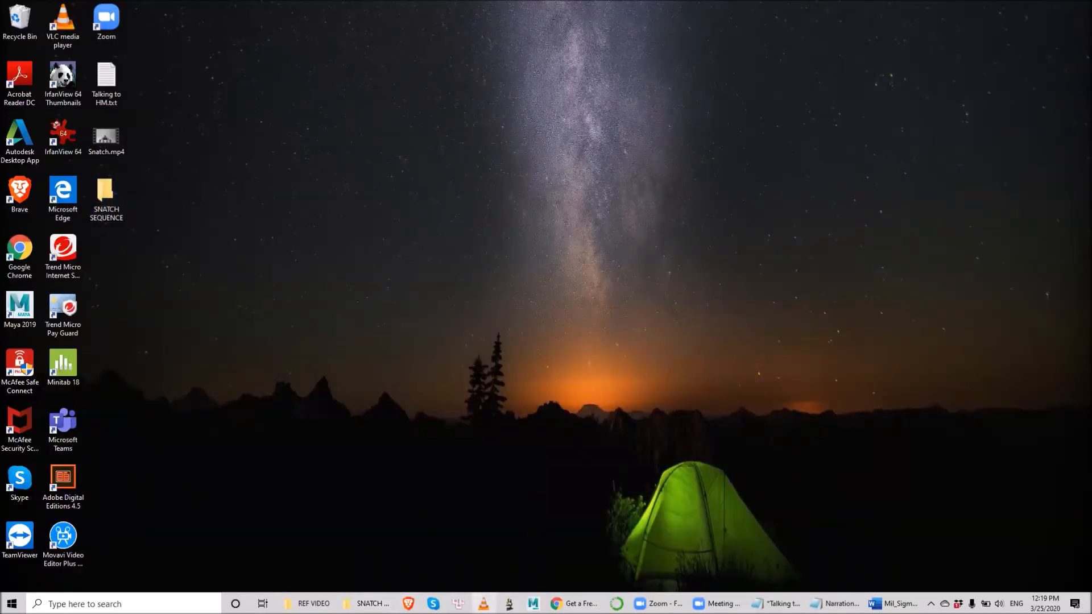
Switch to VLC media player and open its preferences with all settings shown
click(484, 604)
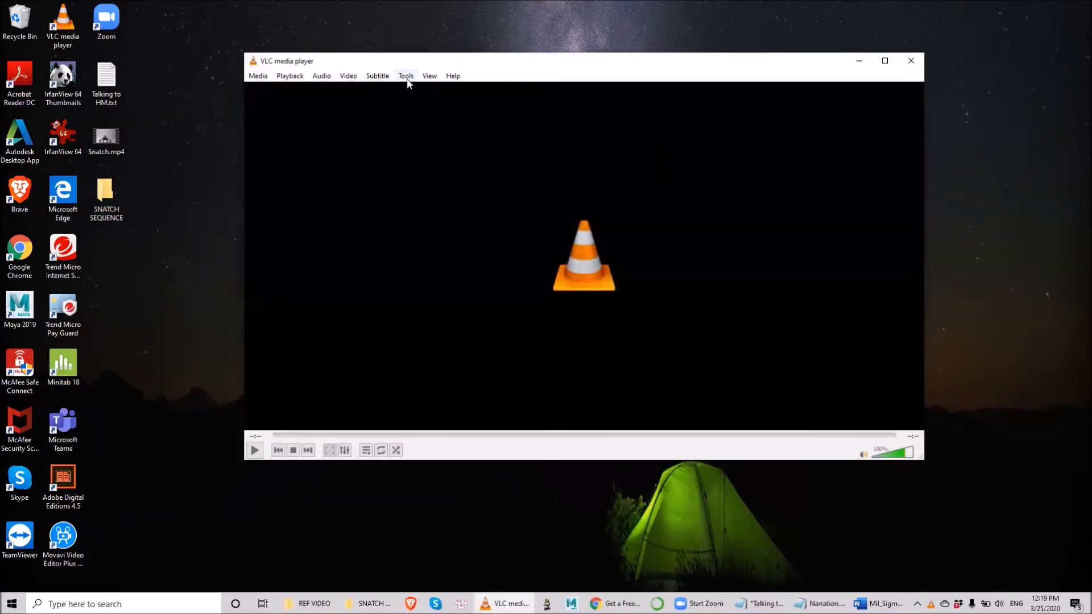
click(406, 77)
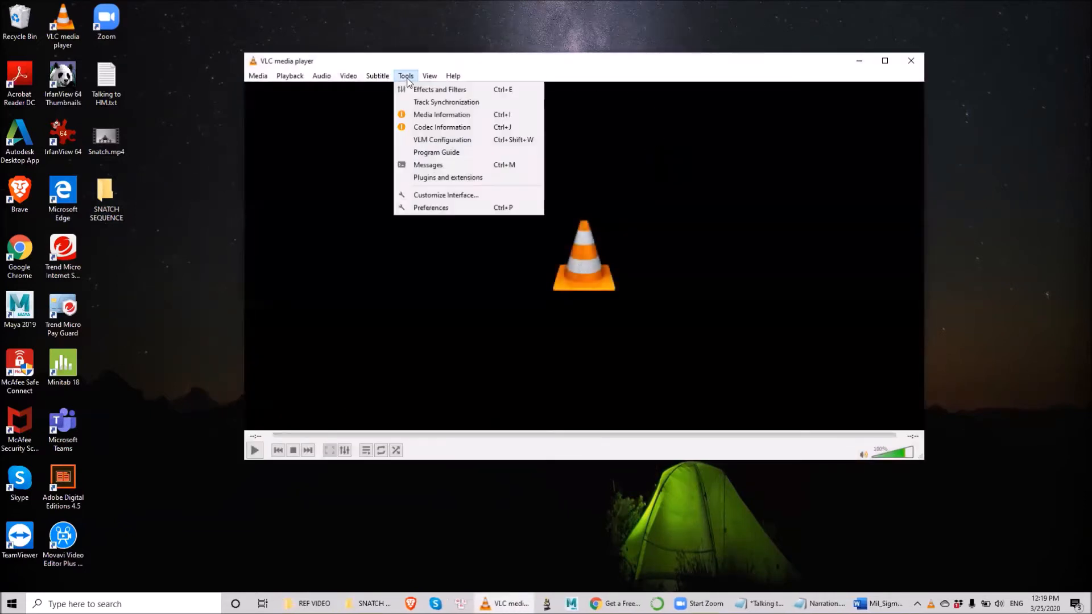
click(533, 57)
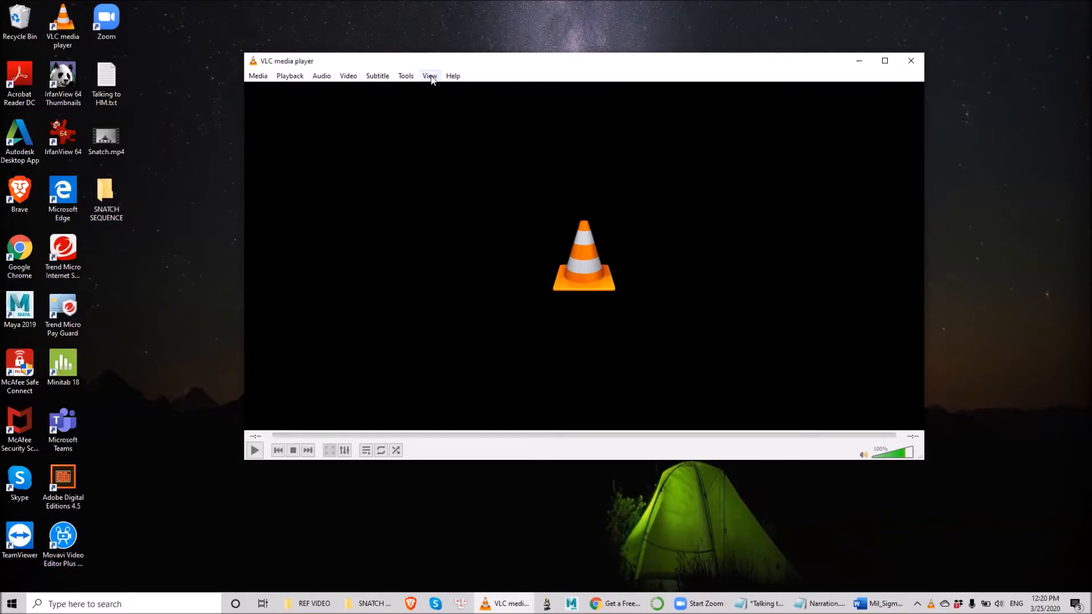
click(414, 79)
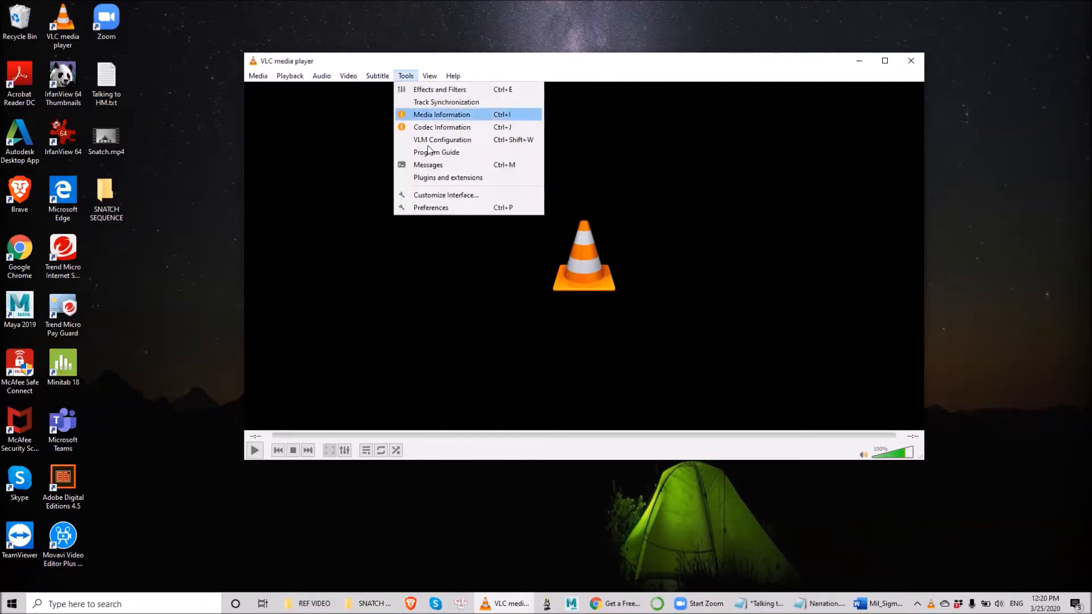
click(443, 207)
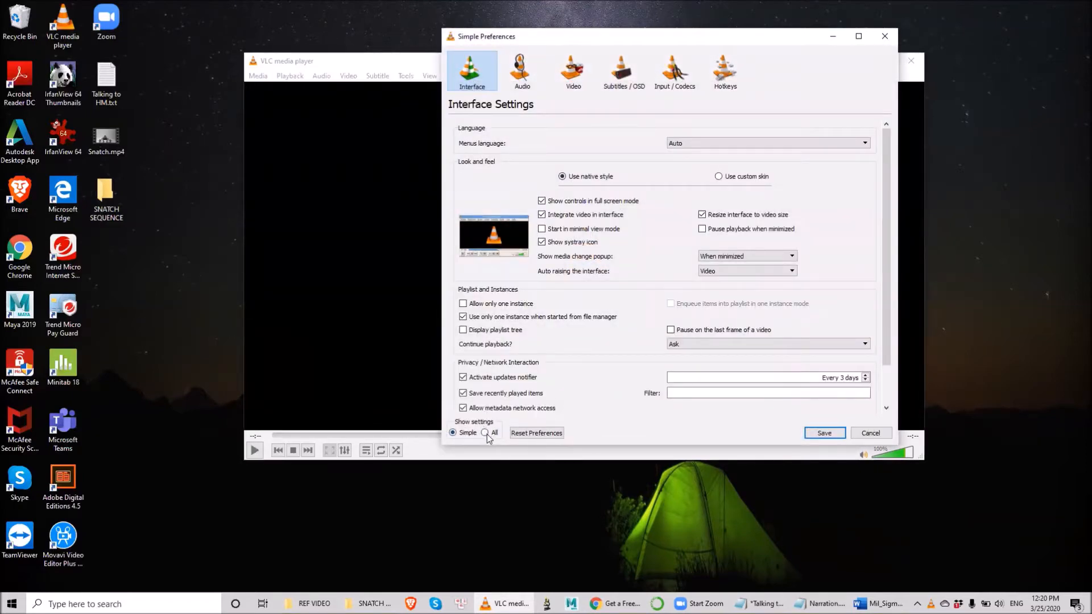
click(486, 433)
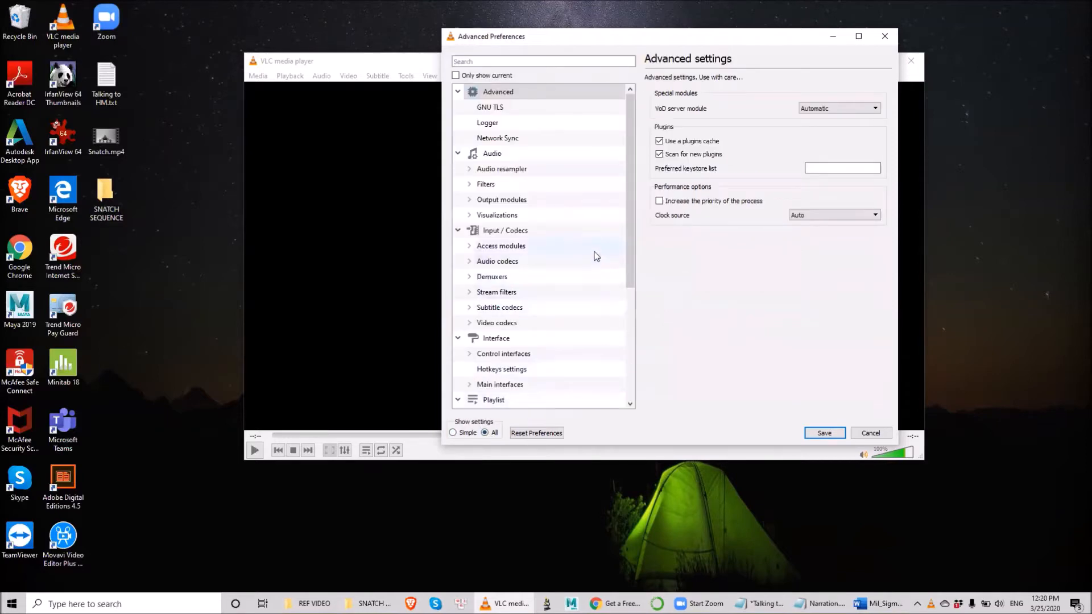
Display the Scene filter settings among the video filters in the advanced preferences
scroll(596, 257, down, 4)
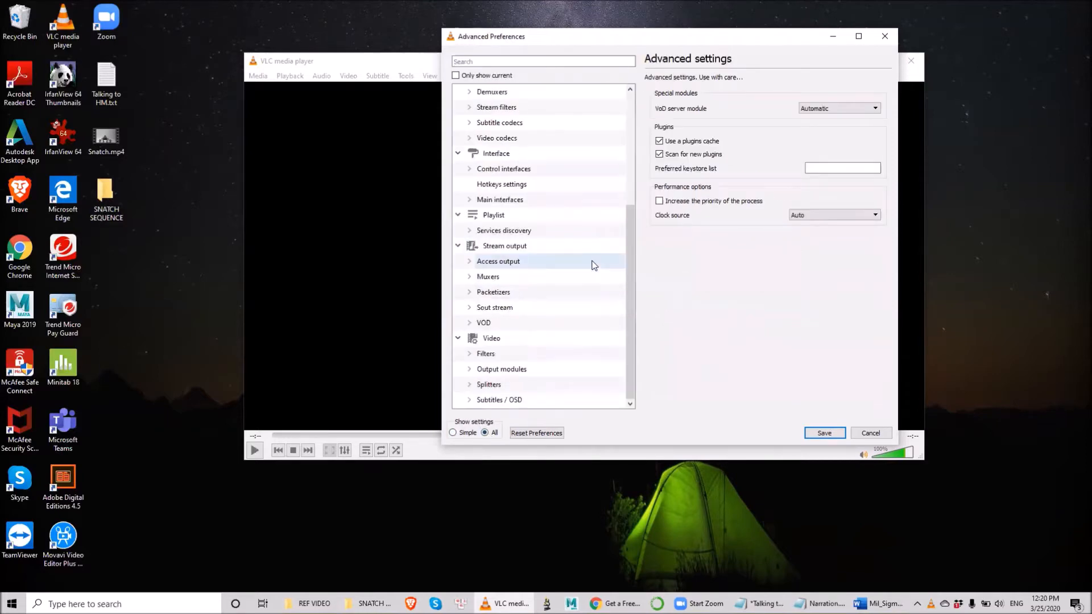
click(469, 354)
scroll(603, 321, down, 10)
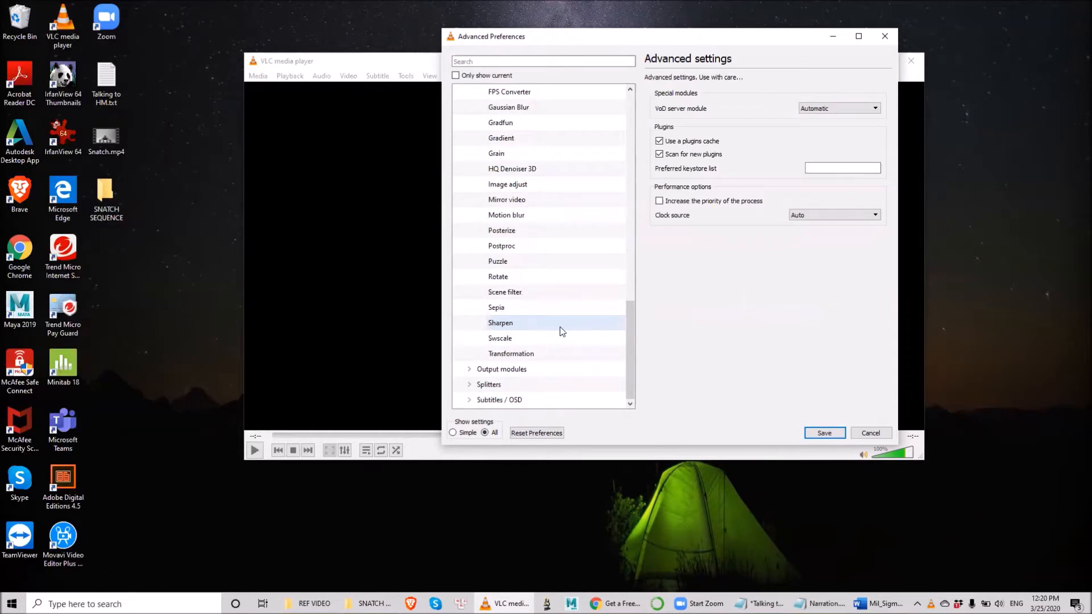
click(503, 293)
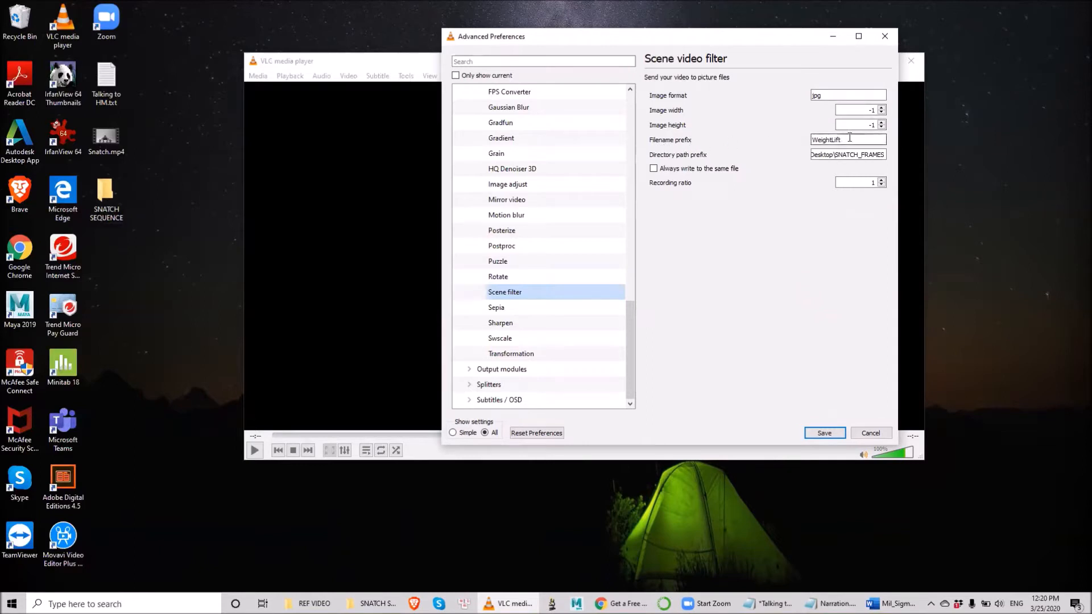
Replace the Scene filter's directory path prefix with the copied SNATCH SEQUENCE folder path and save the preferences
drag(852, 140, 788, 147)
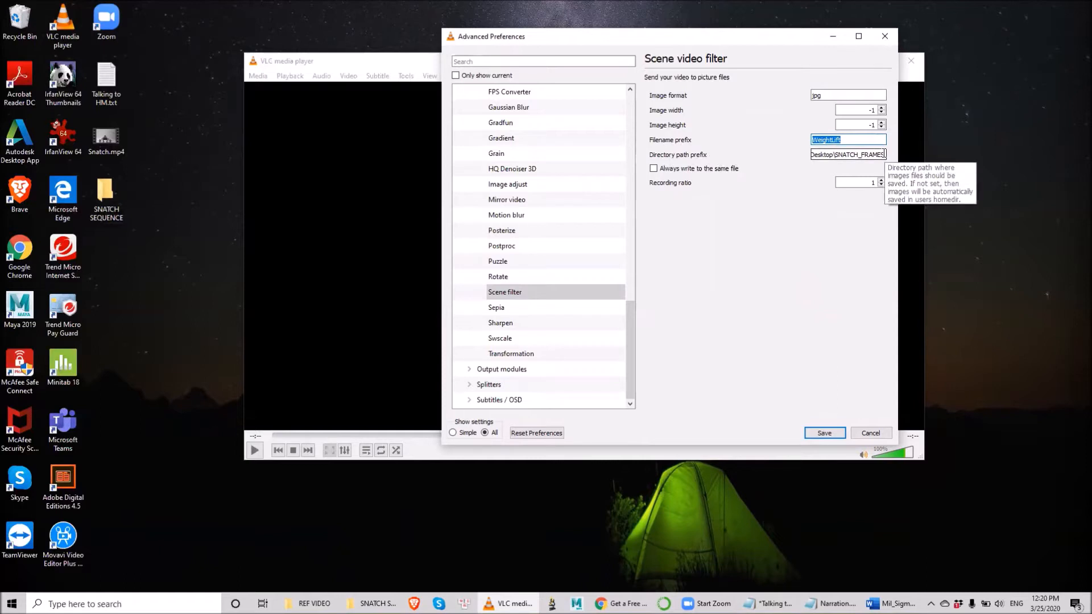
drag(884, 154, 767, 154)
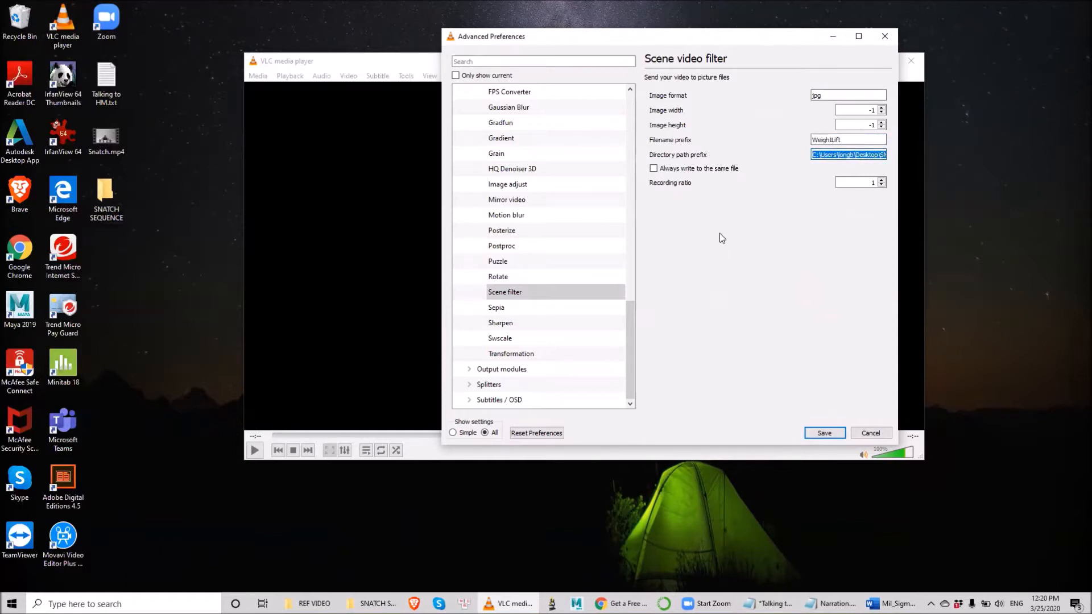
key(ctrl+v)
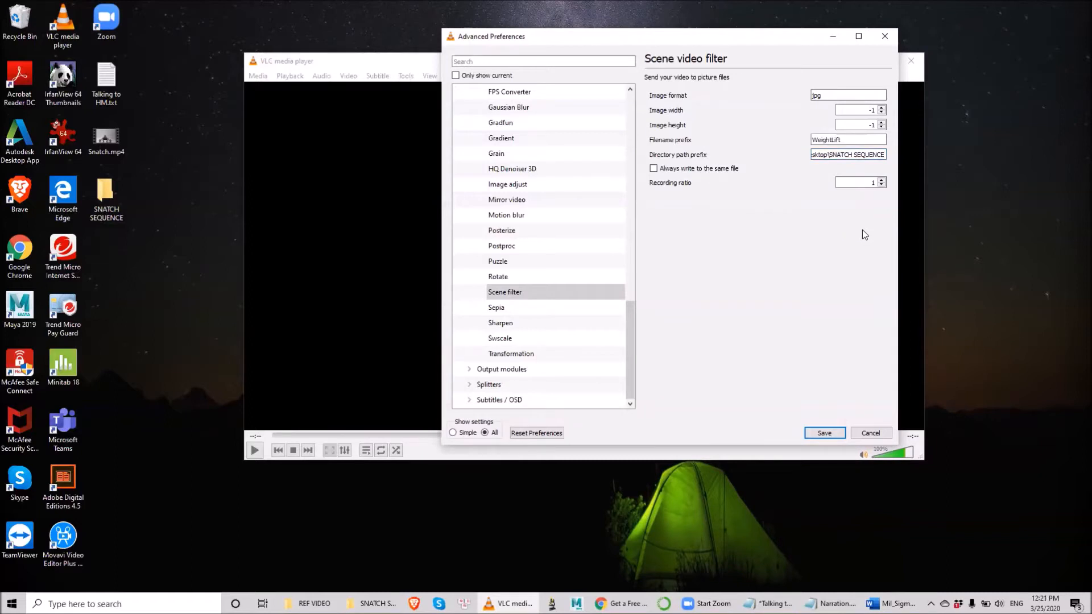
double_click(872, 183)
key(BackSpace)
click(824, 434)
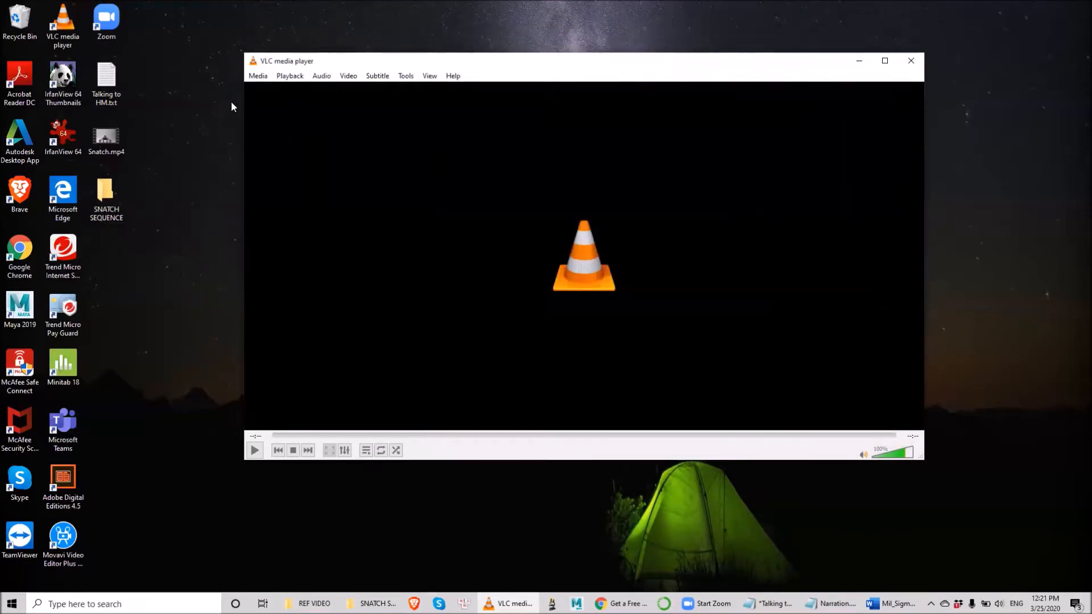
Open Snatch.mp4 from the desktop in VLC, enlarge the player window and play the video to export its frames
click(259, 76)
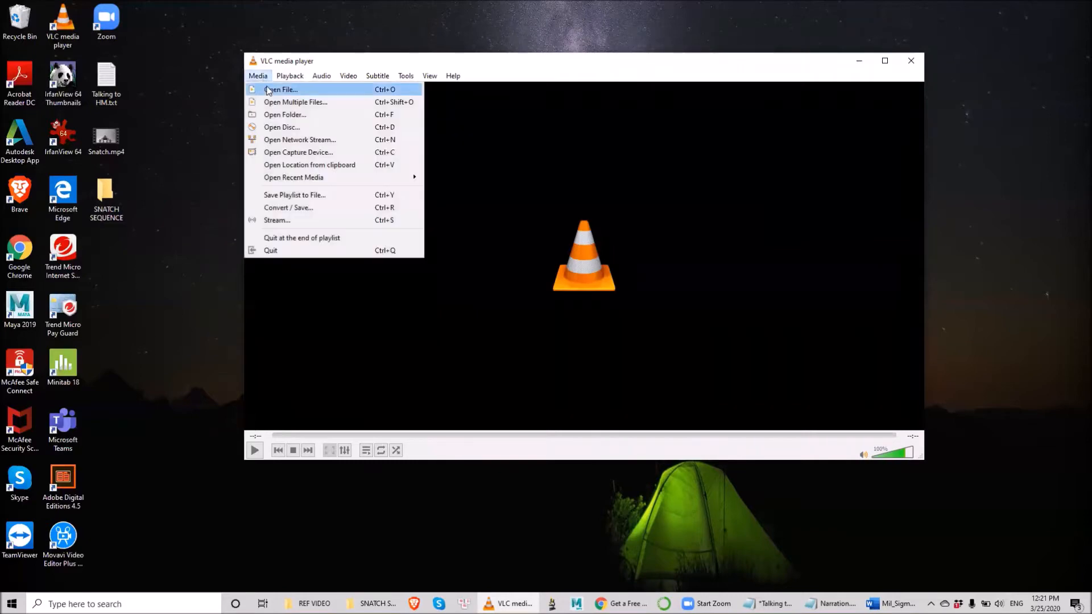
click(267, 90)
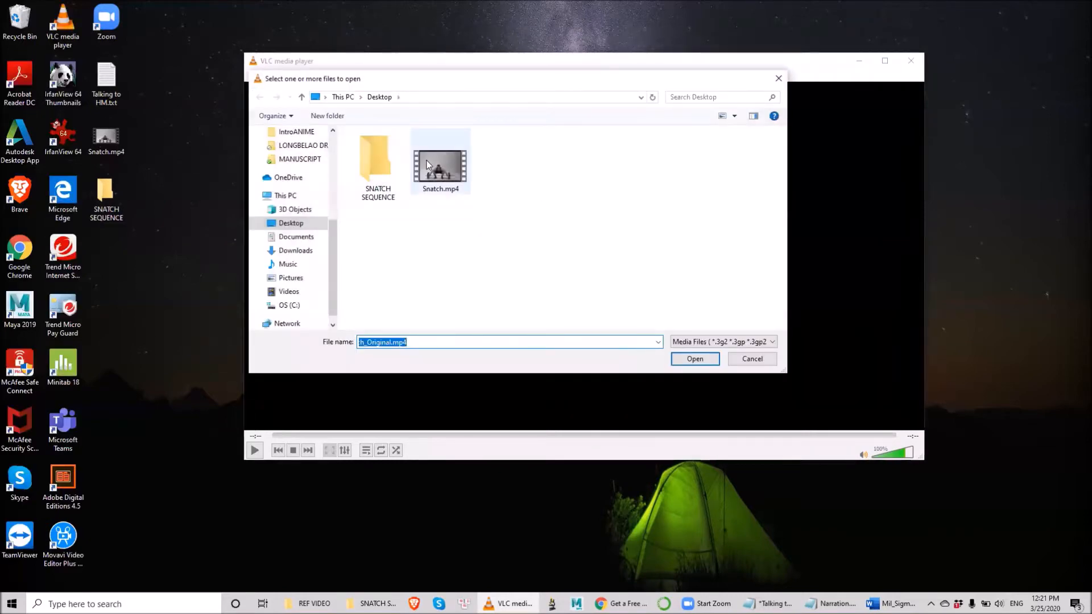
double_click(430, 165)
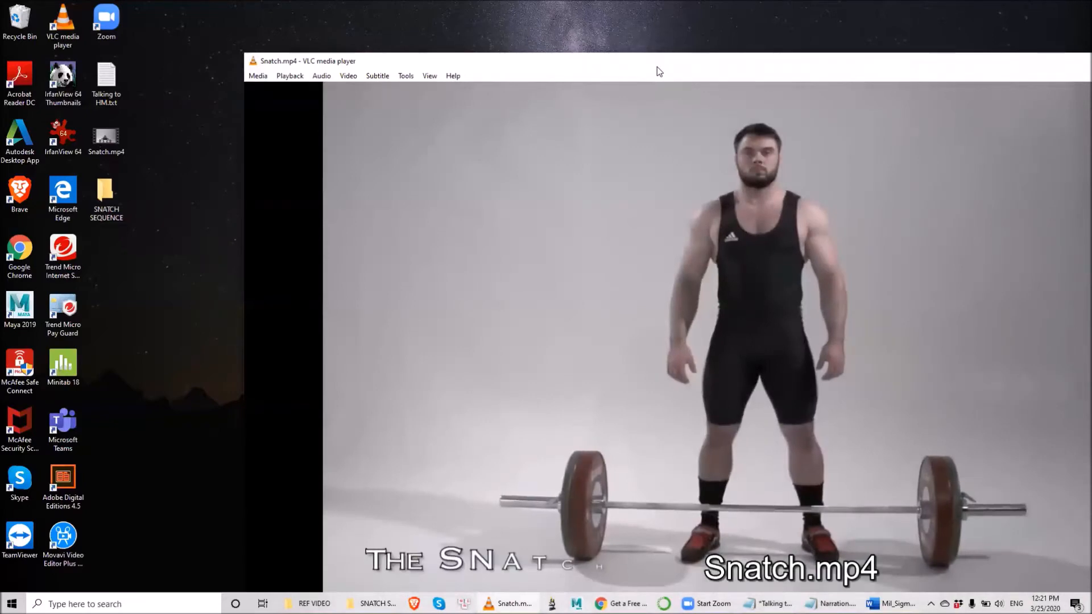
double_click(657, 66)
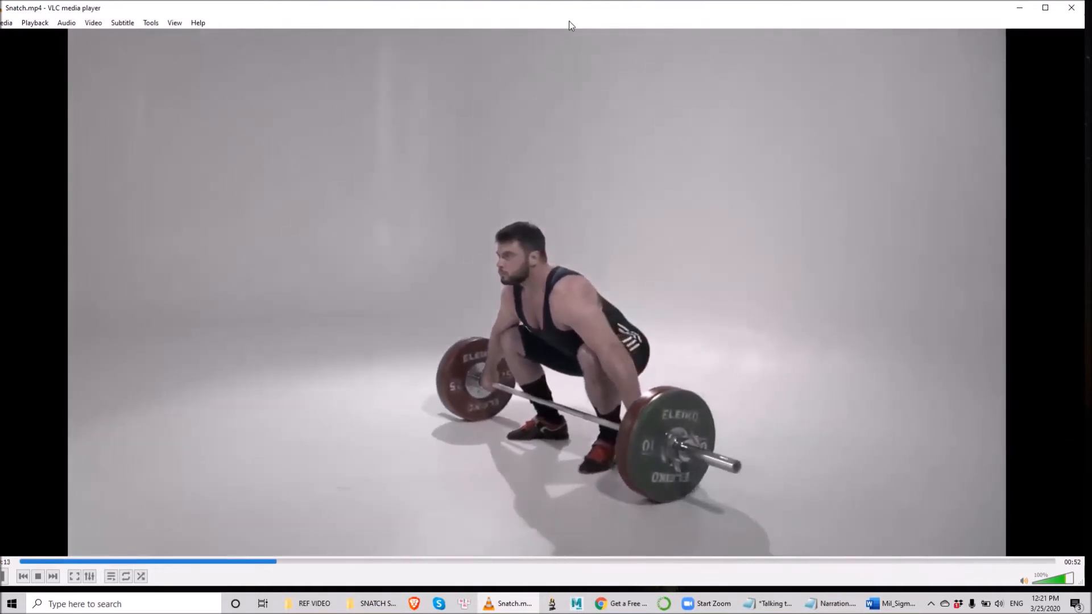
click(302, 562)
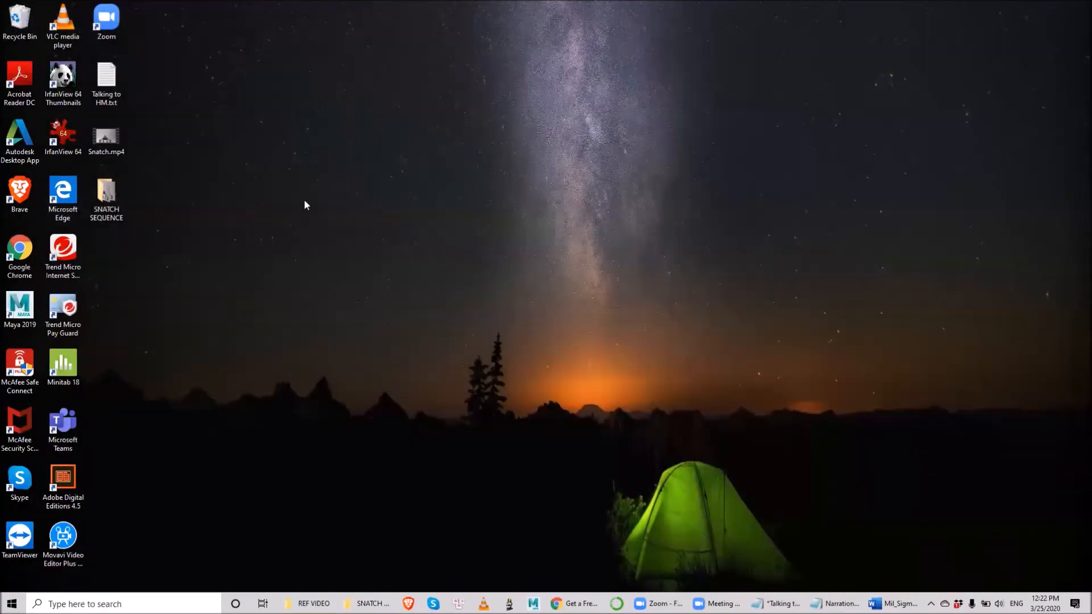
Open the SNATCH SEQUENCE folder from the desktop in a maximized window
click(110, 197)
double_click(111, 198)
double_click(631, 323)
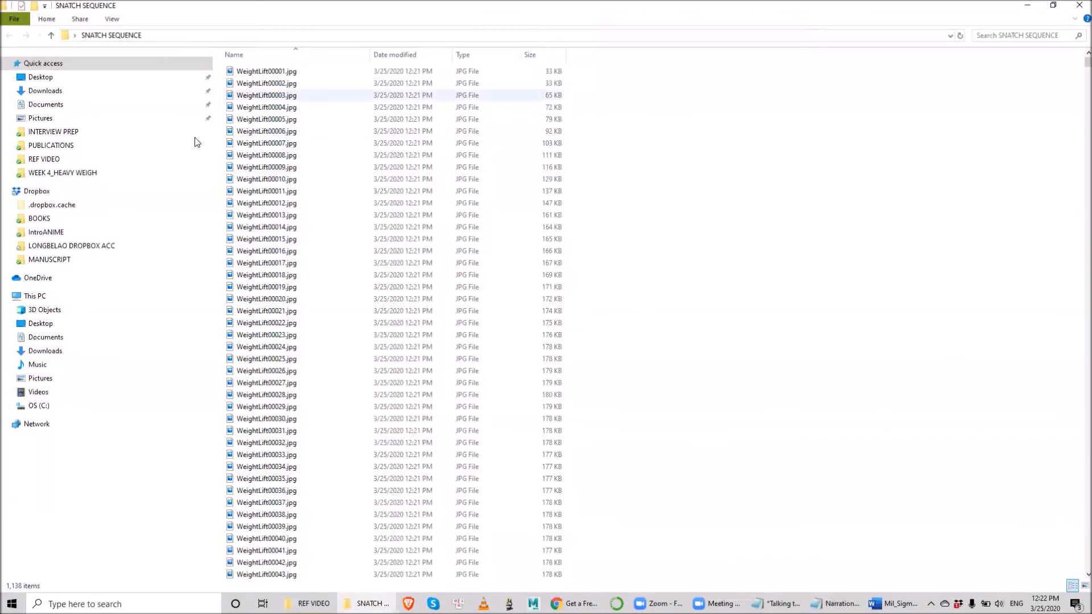
Look through the exported frames one by one from WeightLift00001.jpg to WeightLift00049.jpg, and close the image viewer
double_click(285, 73)
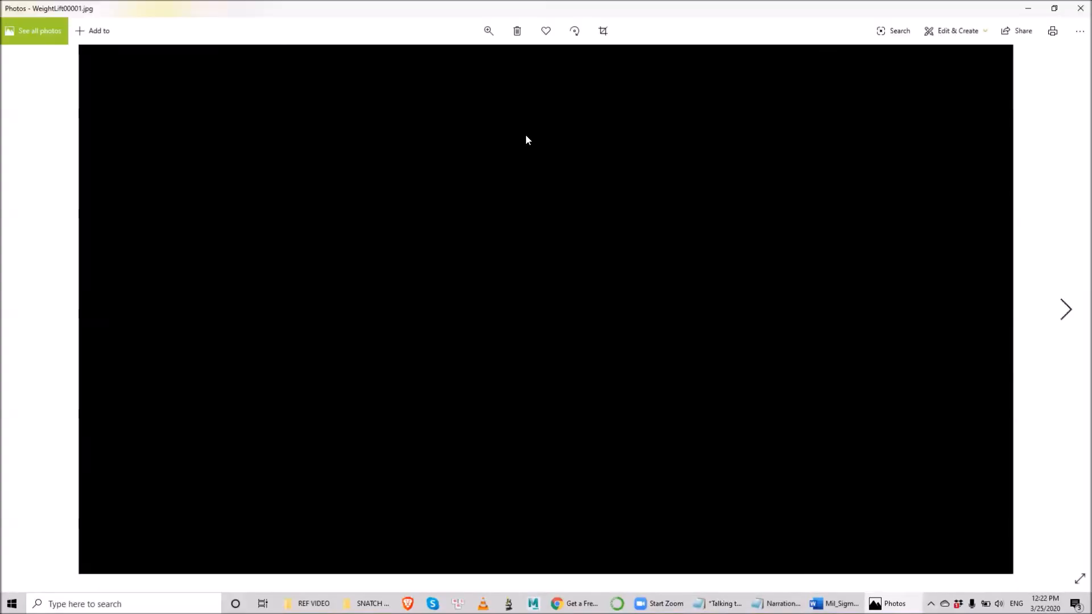
key(Right)
key(Right)
key(Right)
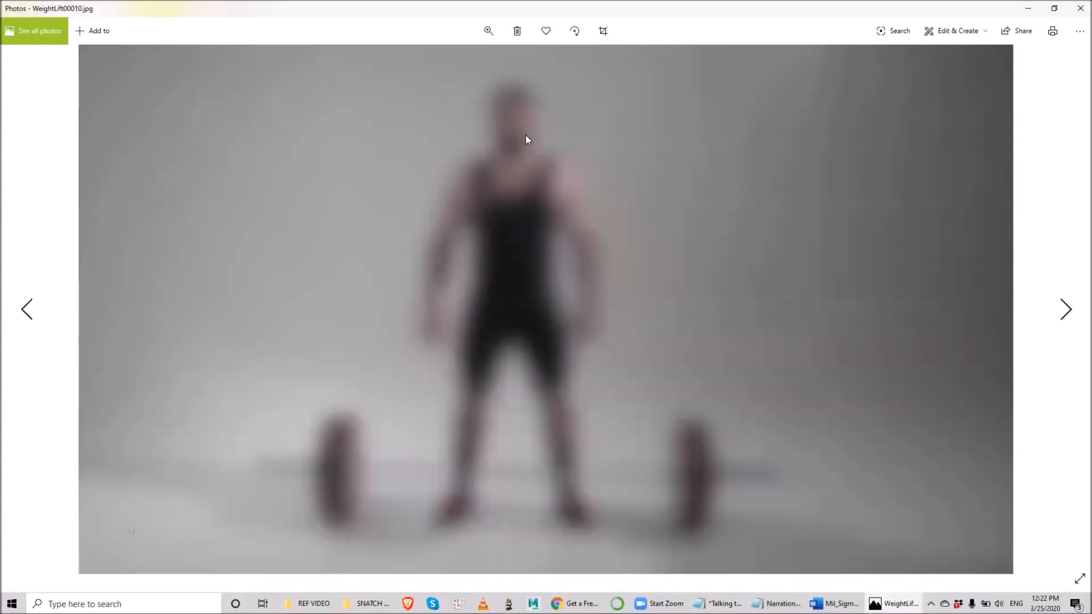
key(Right)
key(Right)
key(Right)
key(Right)
key(Right)
key(Right)
key(Right)
key(Right)
key(Right)
key(Right)
key(Right)
key(Right)
key(Right)
key(Right)
key(Right)
key(Right)
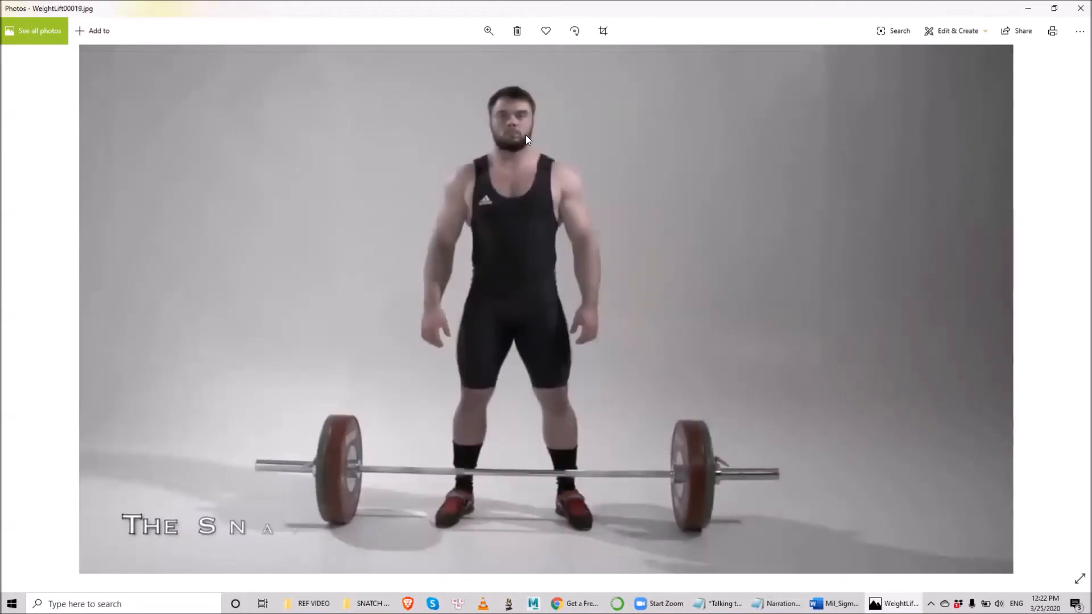
key(Right)
key(Right)
key(Right)
key(Right)
key(Right)
key(Right)
key(Right)
key(Right)
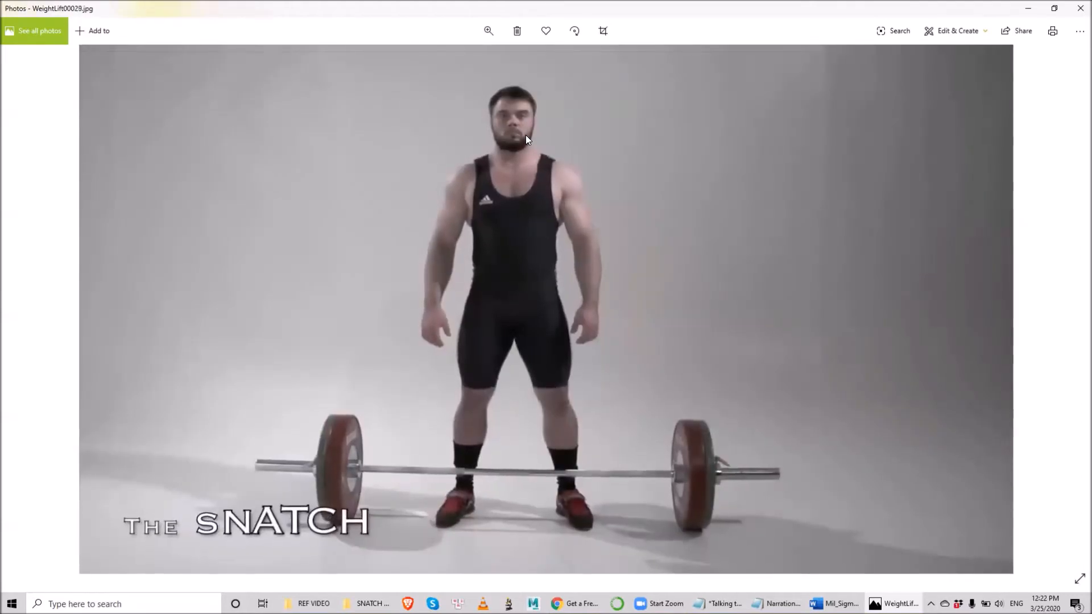
key(Right)
key(Right)
key(Right)
key(Right)
key(Right)
key(Right)
key(Right)
key(Right)
key(Right)
key(Right)
key(Right)
key(Right)
key(Right)
key(Right)
key(Right)
key(Right)
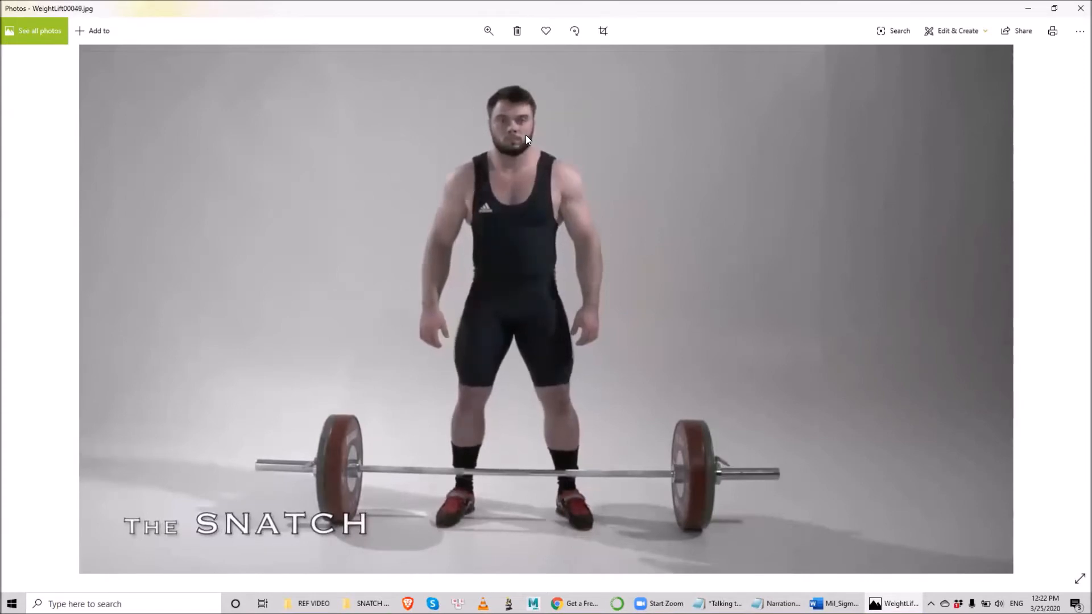
click(1080, 8)
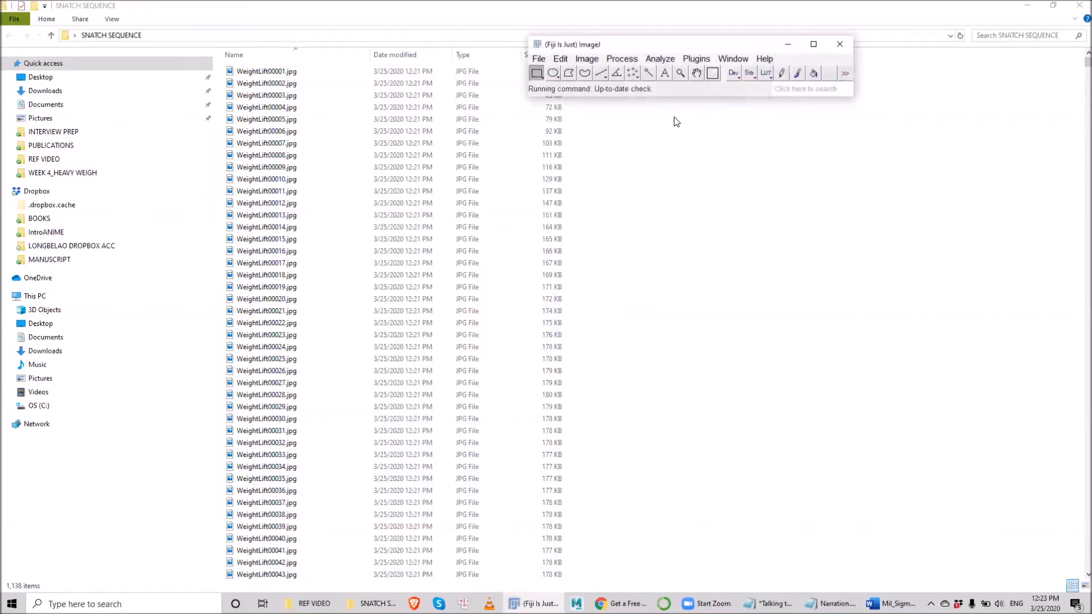
Switch to Fiji ImageJ, postpone its updates with Remind me later, and place its window over the folder's empty area
drag(636, 46, 711, 34)
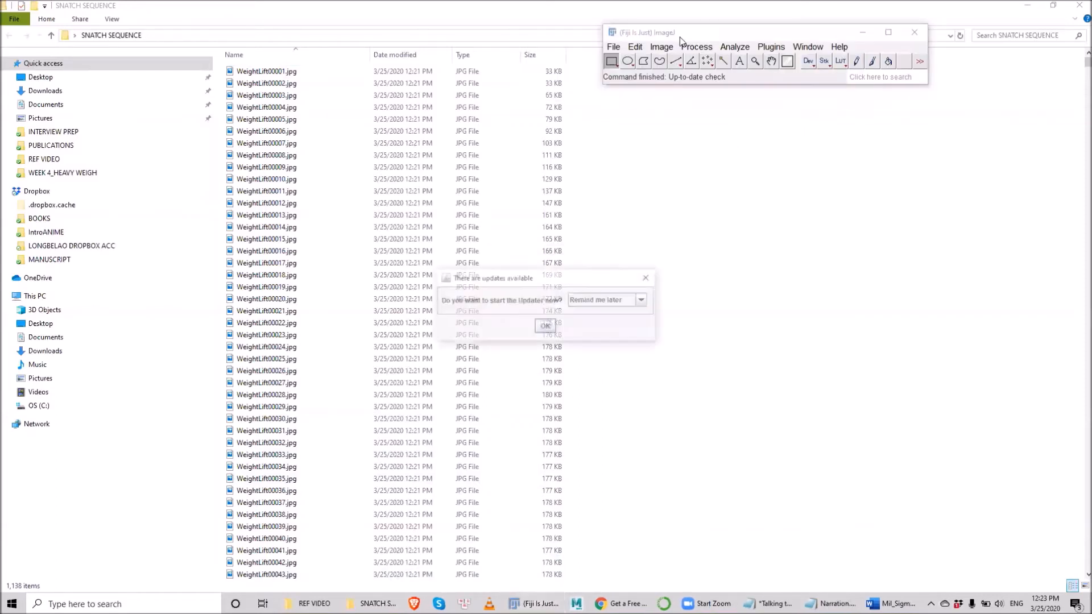
click(545, 327)
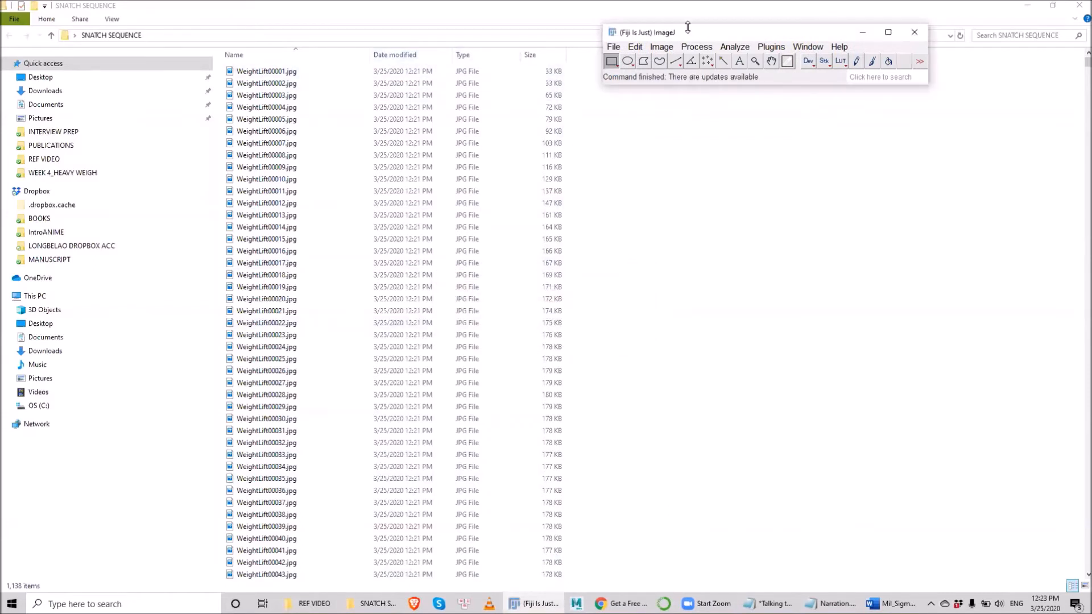
drag(688, 36, 673, 41)
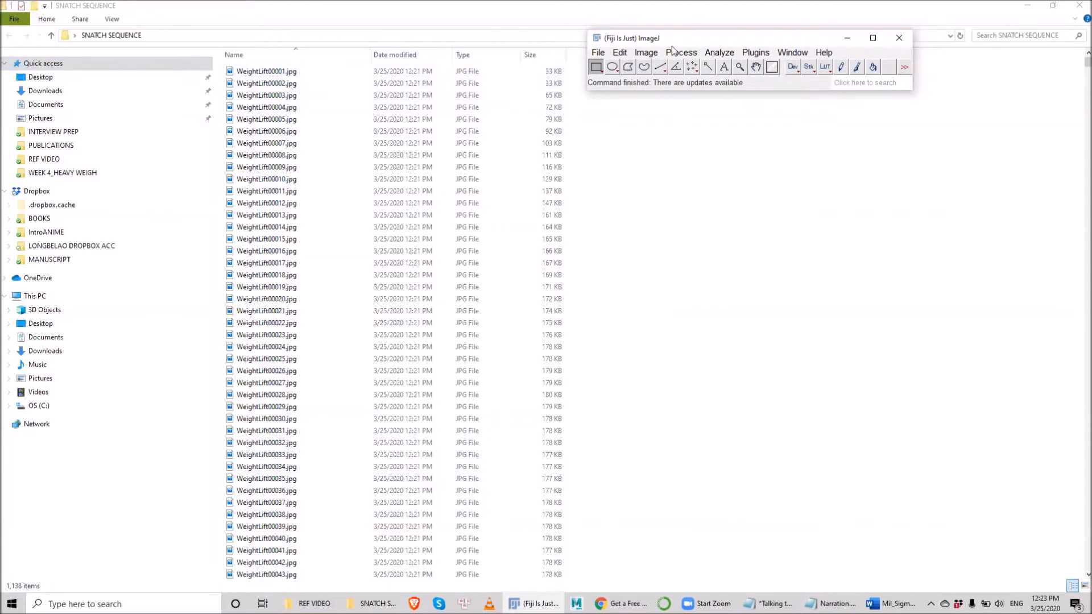
Import the frames in the desktop's SNATCH SEQUENCE folder as an image sequence with the default sequence options
click(598, 53)
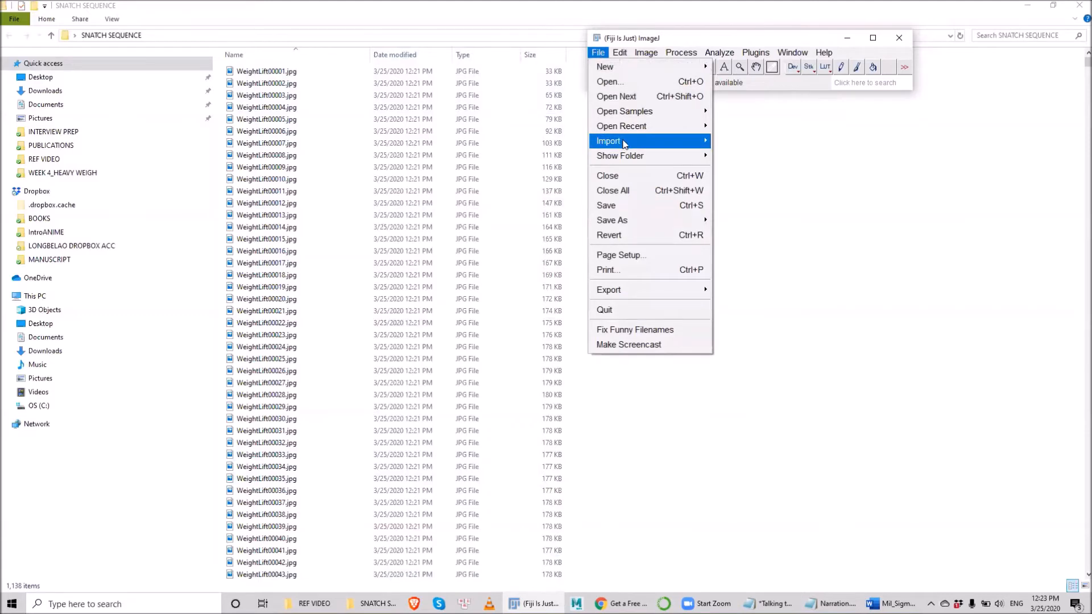
mouse_move(625, 141)
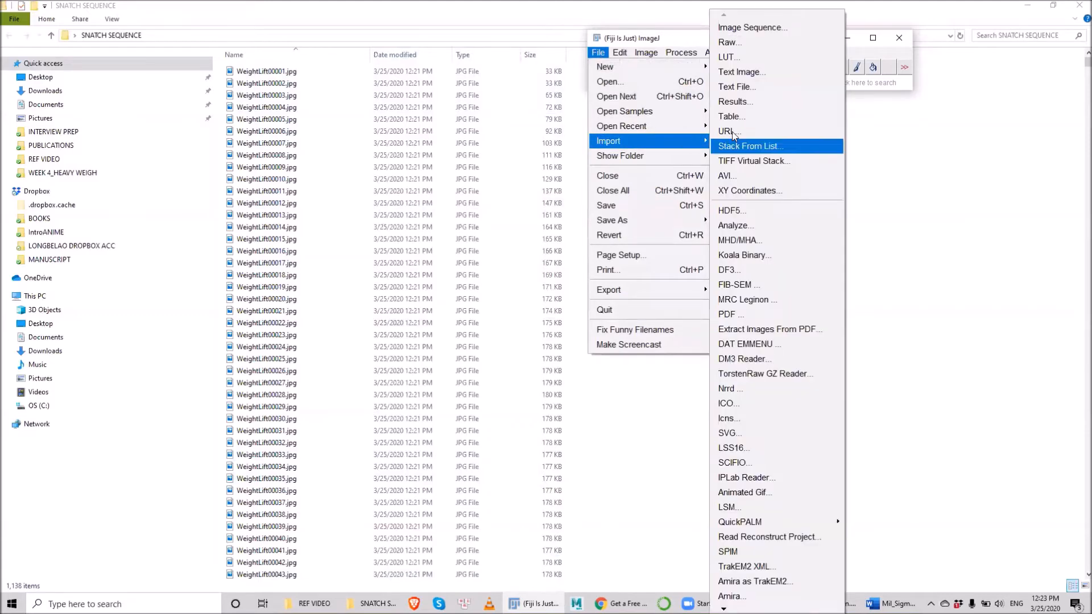
click(732, 29)
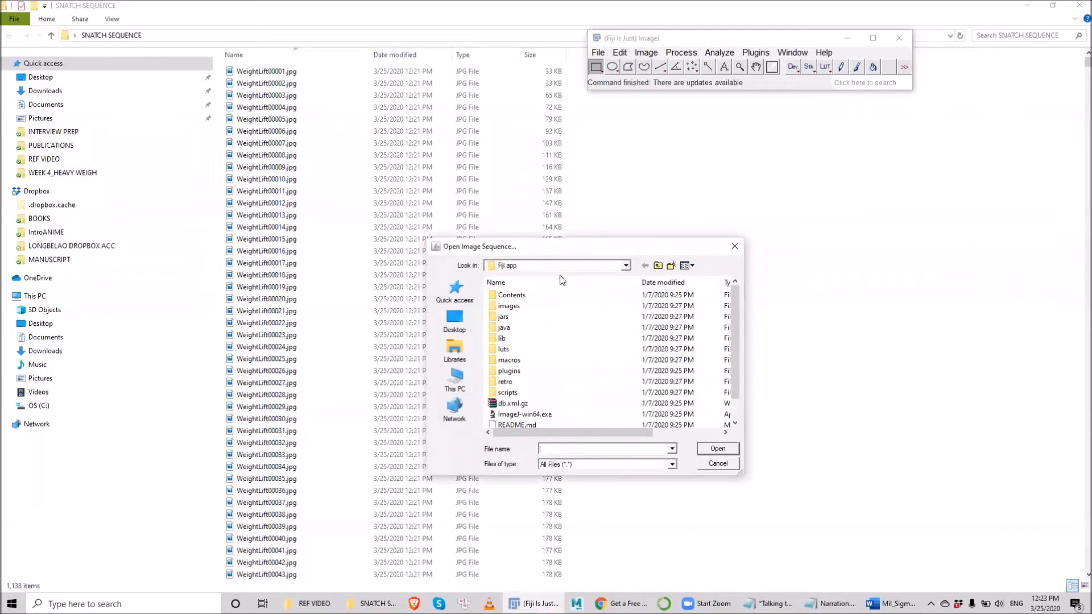
click(524, 265)
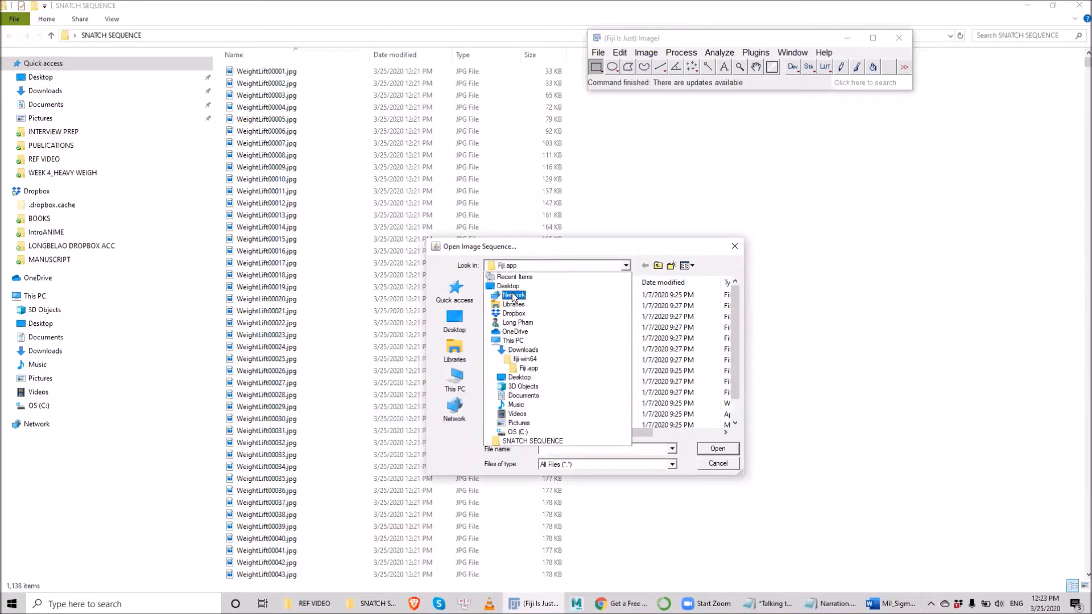
click(519, 378)
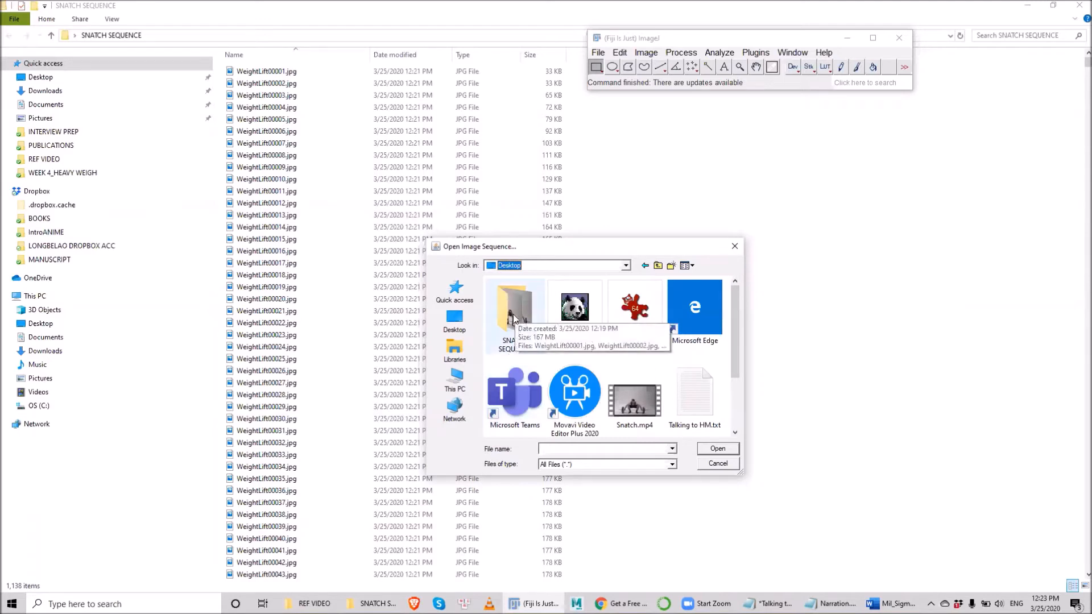
double_click(514, 303)
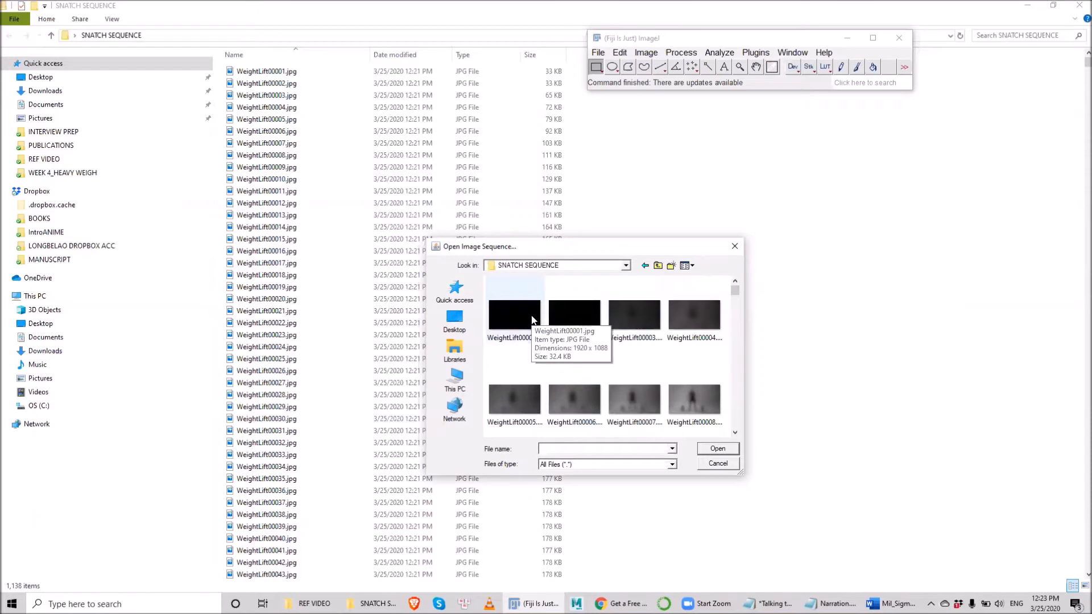
double_click(576, 316)
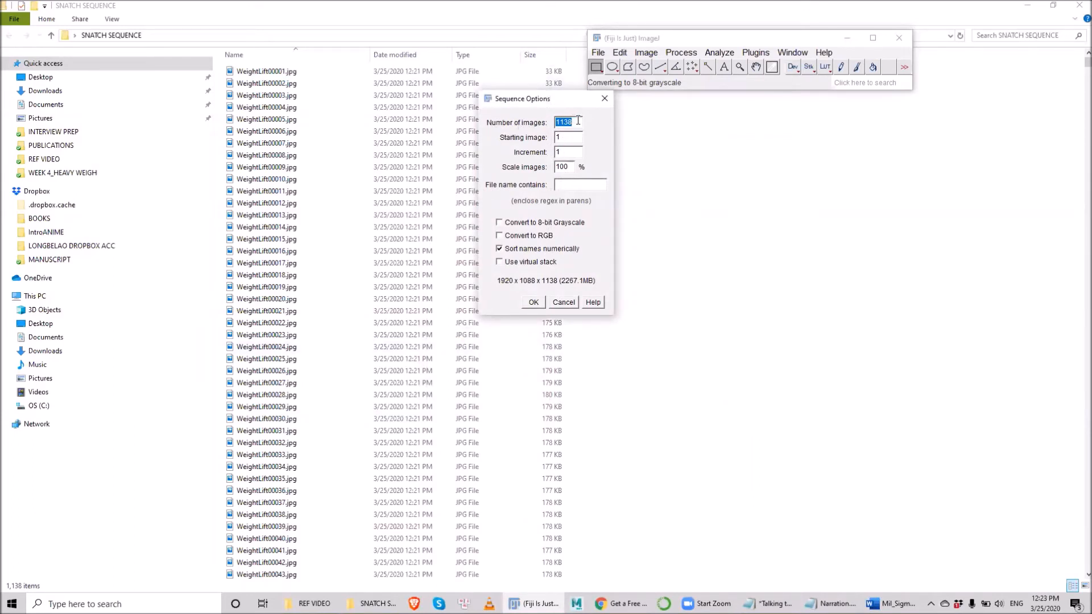
click(534, 303)
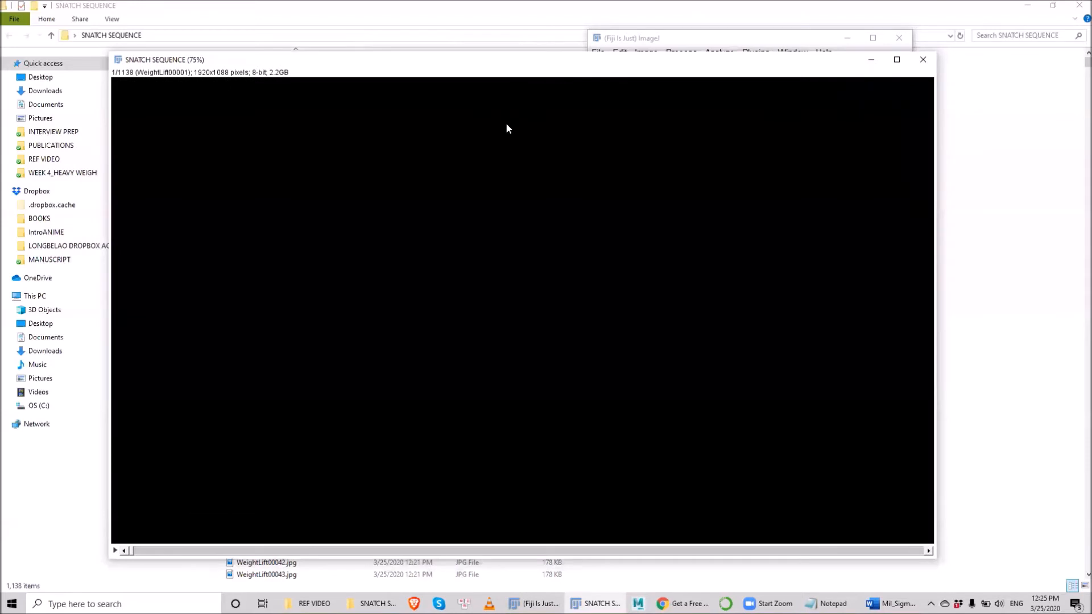
Scrub through the imported stack to examine the lift at frames 780, 399, 622 and 696
drag(552, 61, 547, 45)
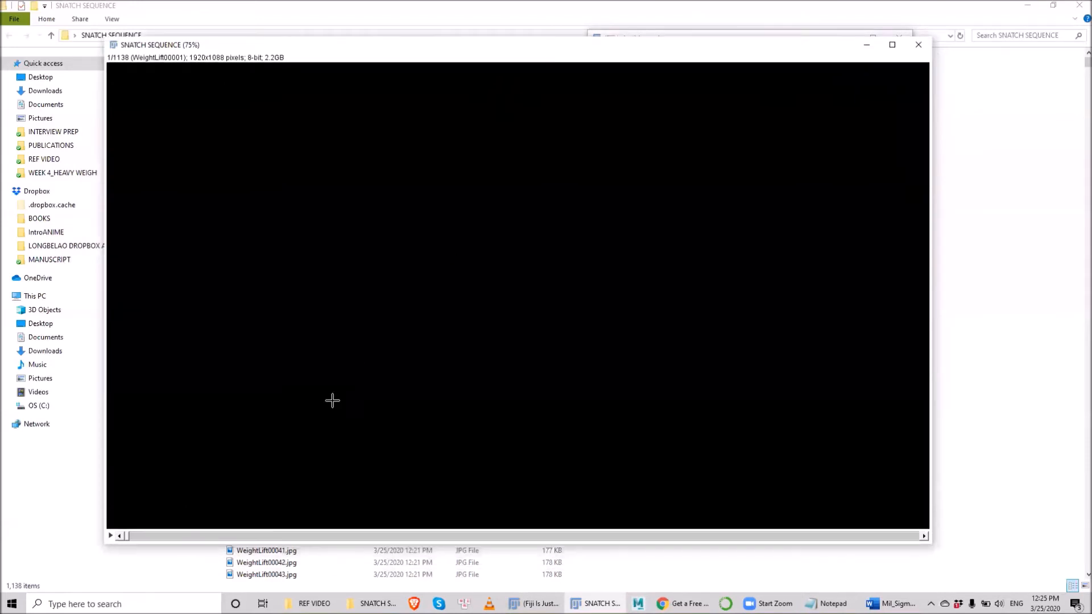
drag(127, 538, 667, 493)
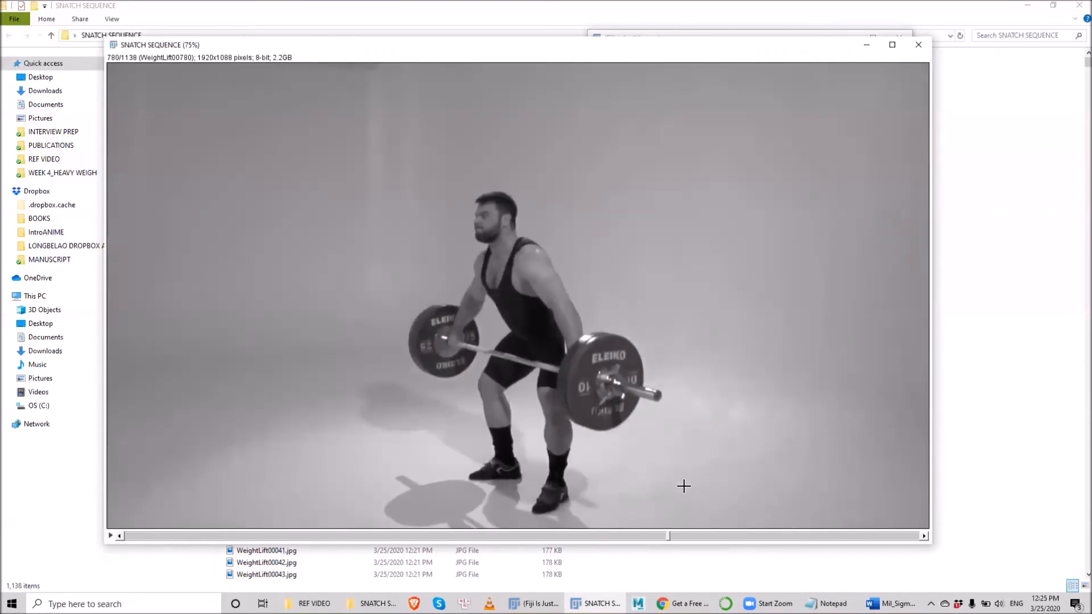
drag(670, 540, 404, 535)
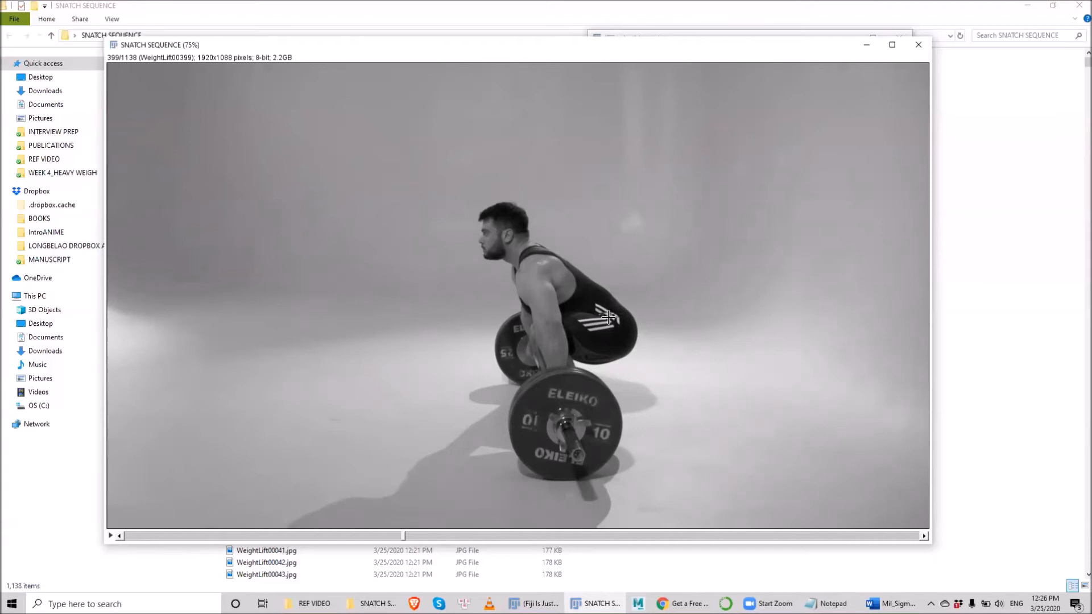
drag(404, 536, 557, 549)
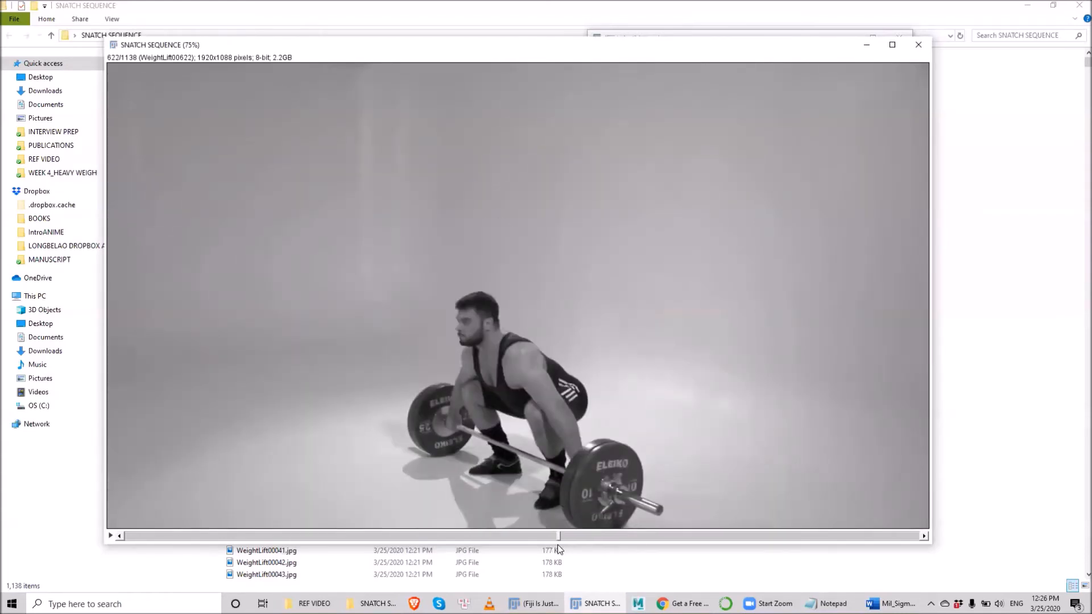
drag(558, 546, 609, 550)
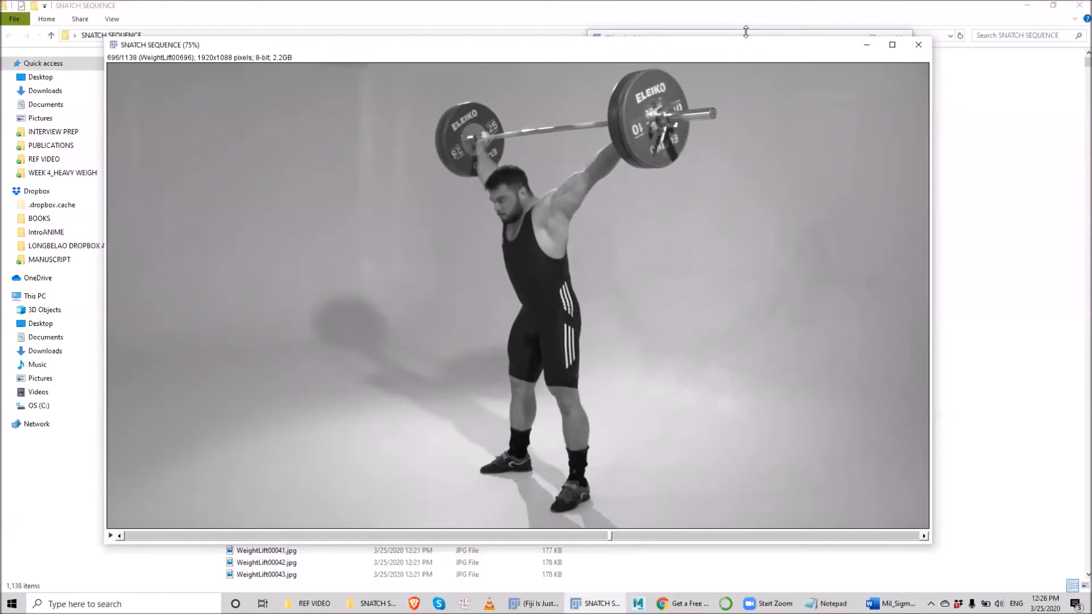
Bring the Fiji main window and the SNATCH SEQUENCE stack into view together, with the stack below the toolbar
click(763, 31)
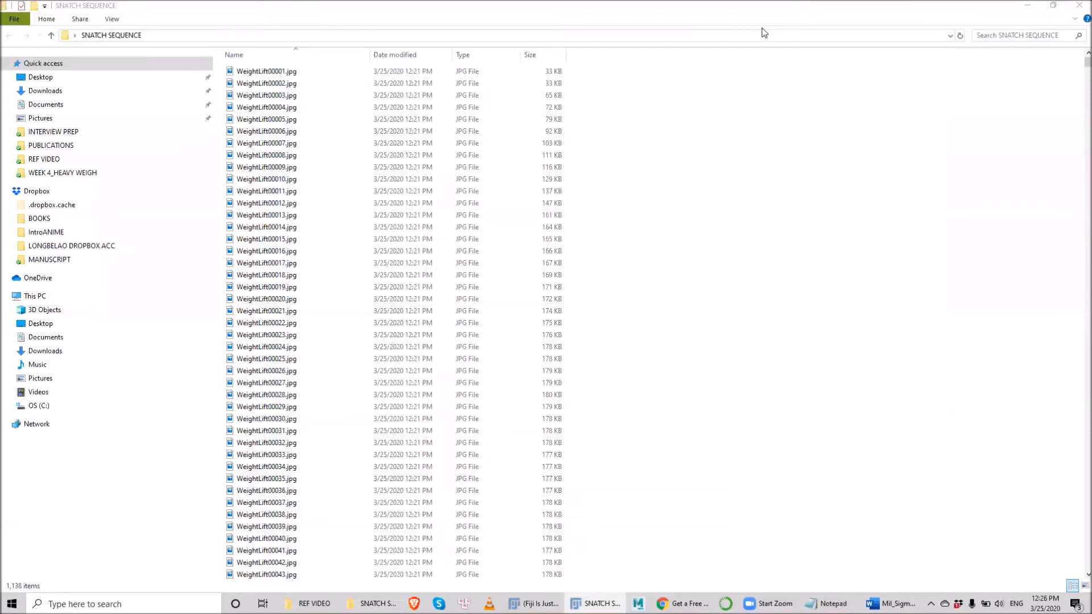
click(535, 603)
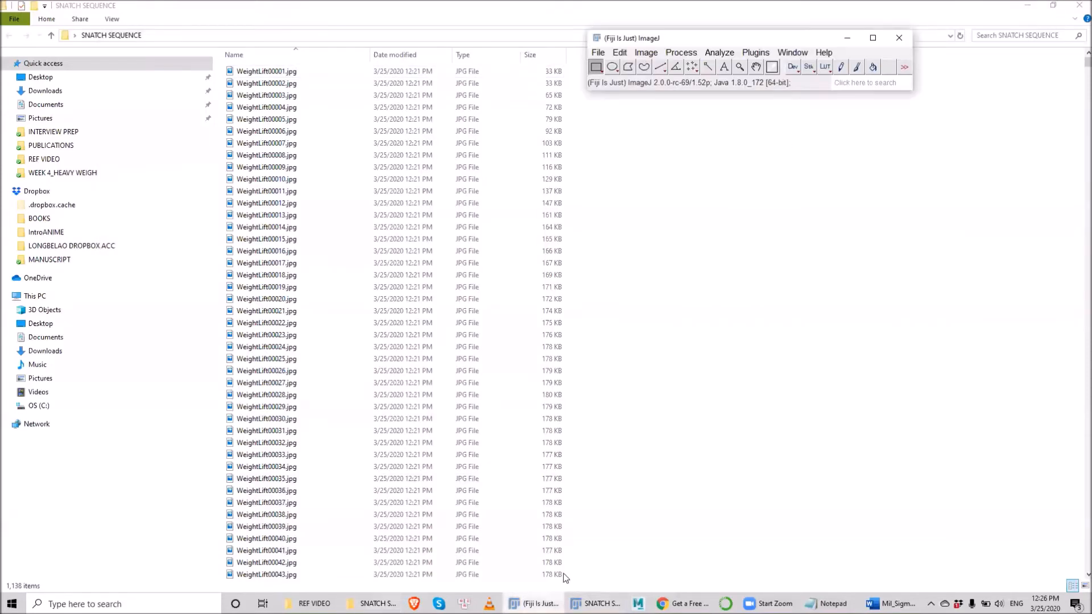
click(595, 604)
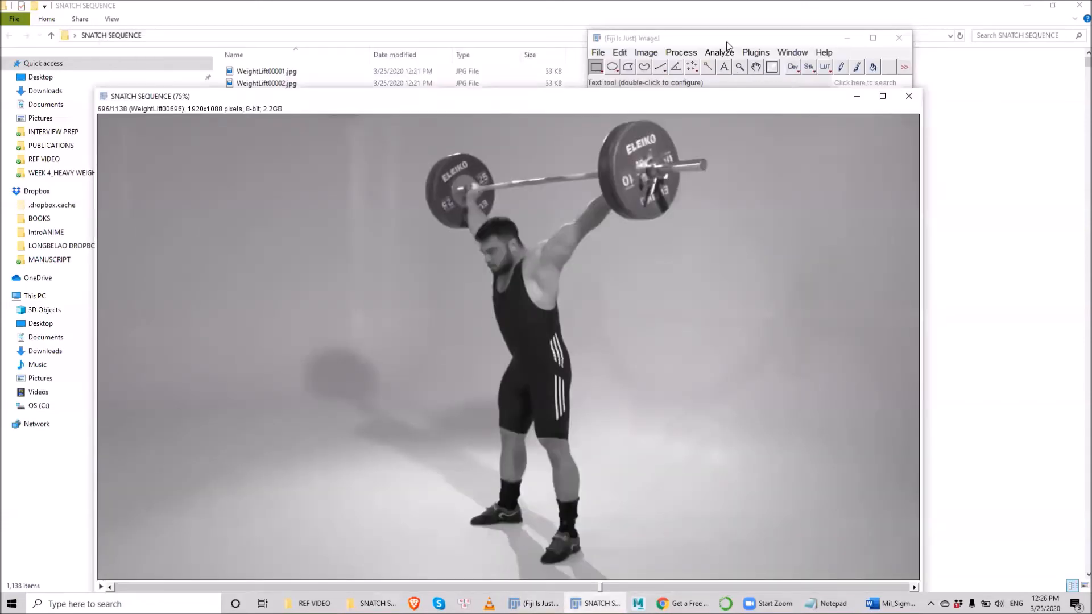
Remove slices 1 to 621 from the SNATCH SEQUENCE stack with Slice Remover, using an increment of 1
click(730, 43)
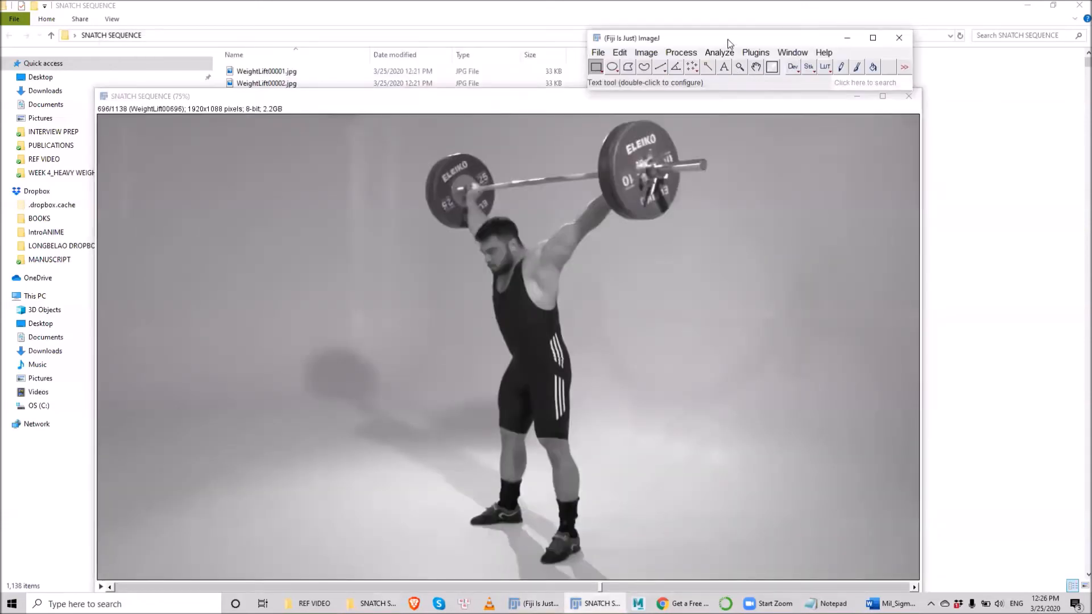
drag(668, 43, 743, 25)
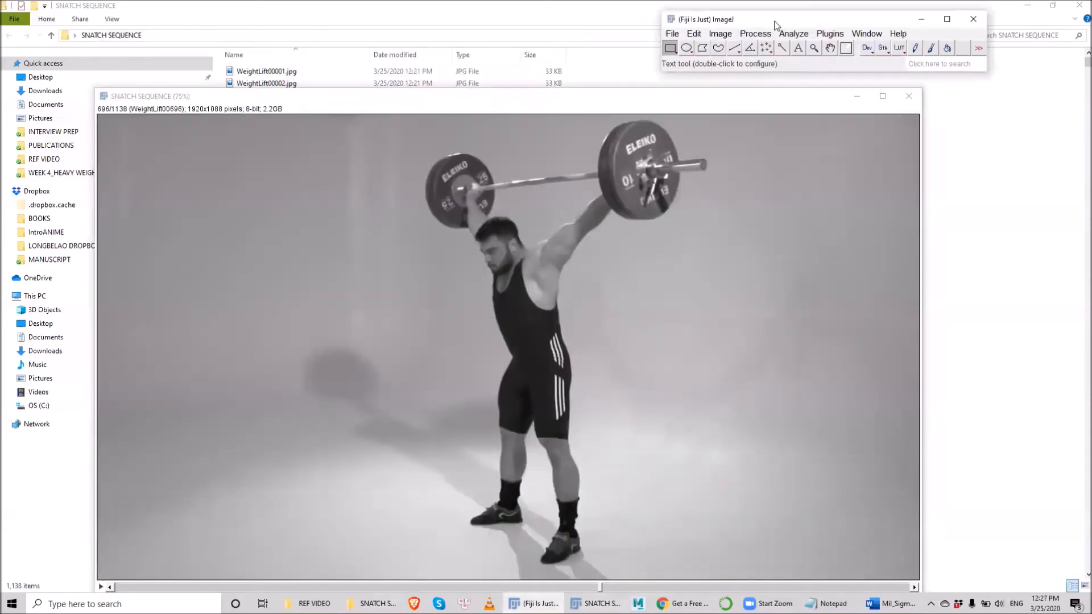
click(724, 35)
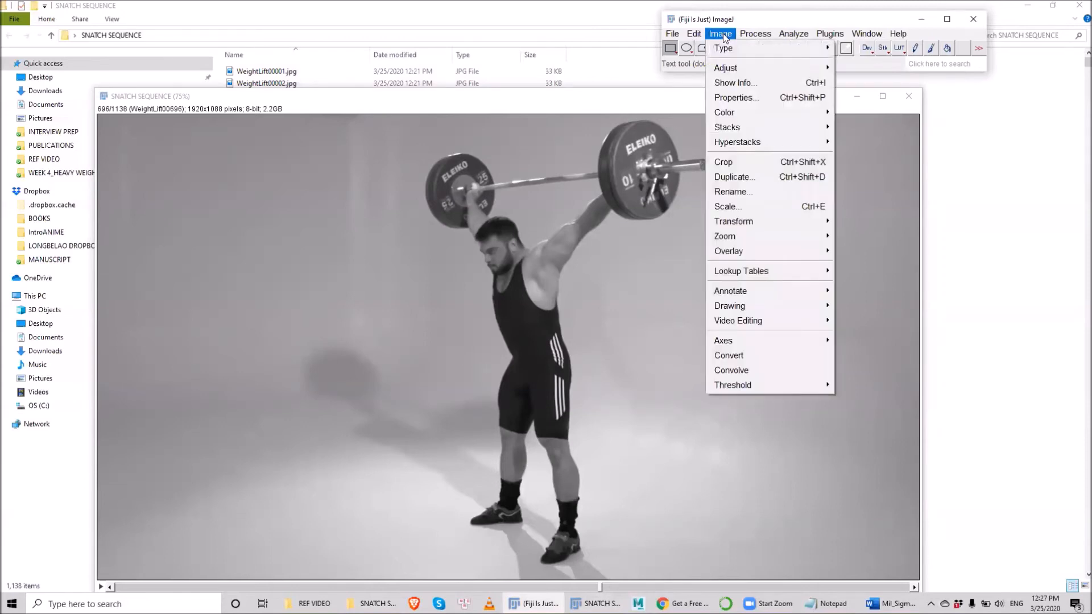
mouse_move(756, 129)
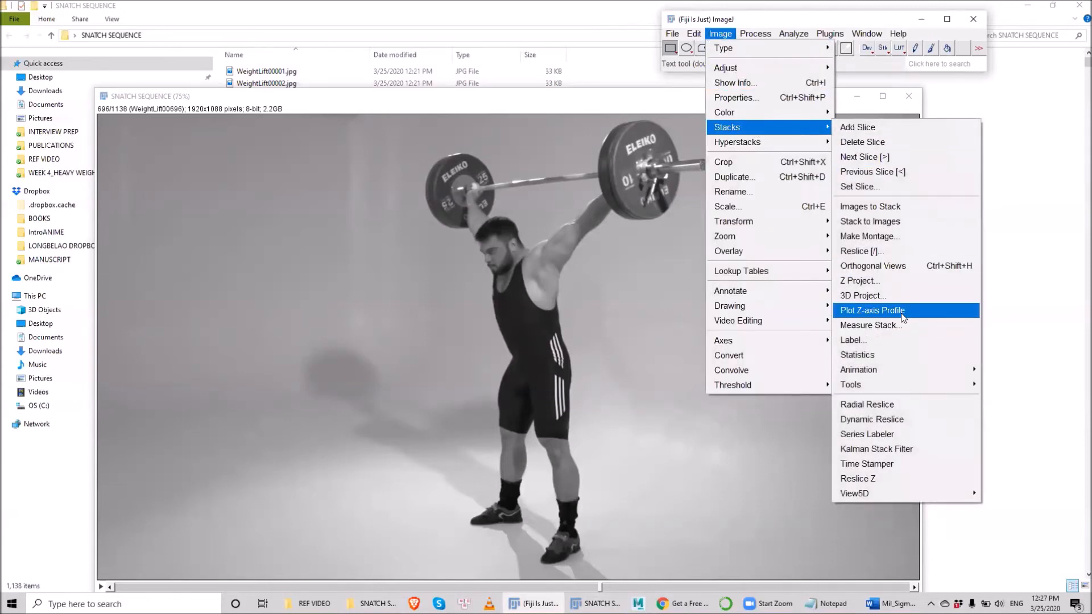
mouse_move(961, 384)
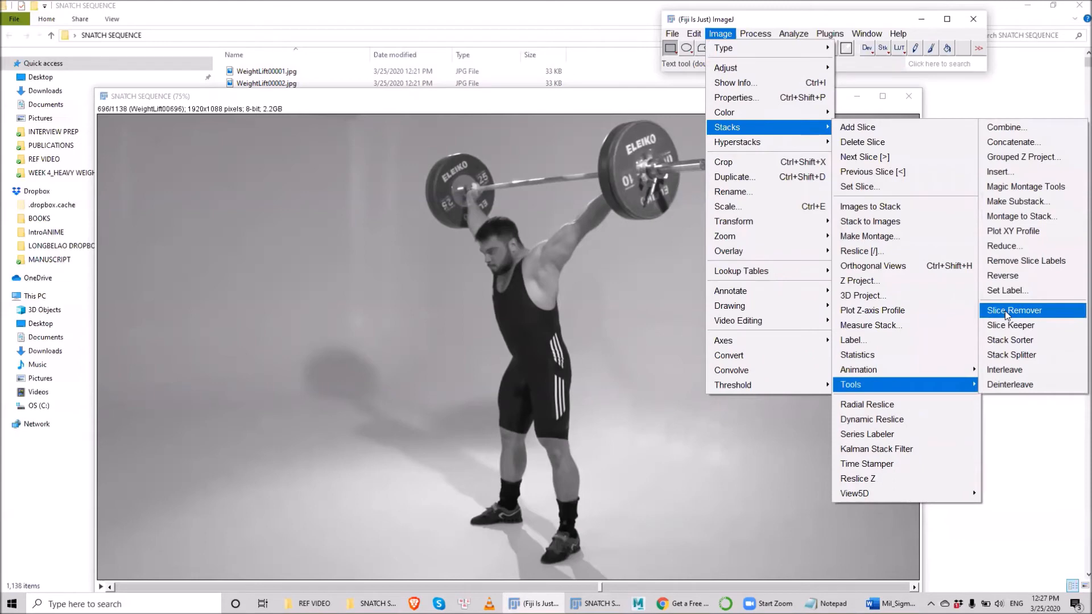
click(1006, 312)
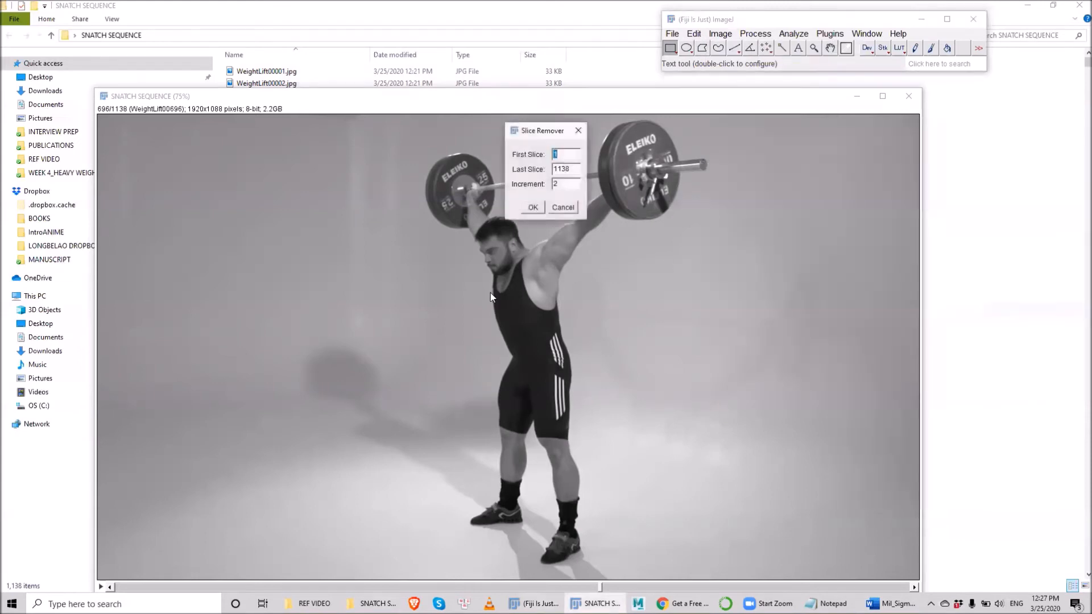
double_click(572, 153)
drag(578, 166, 515, 169)
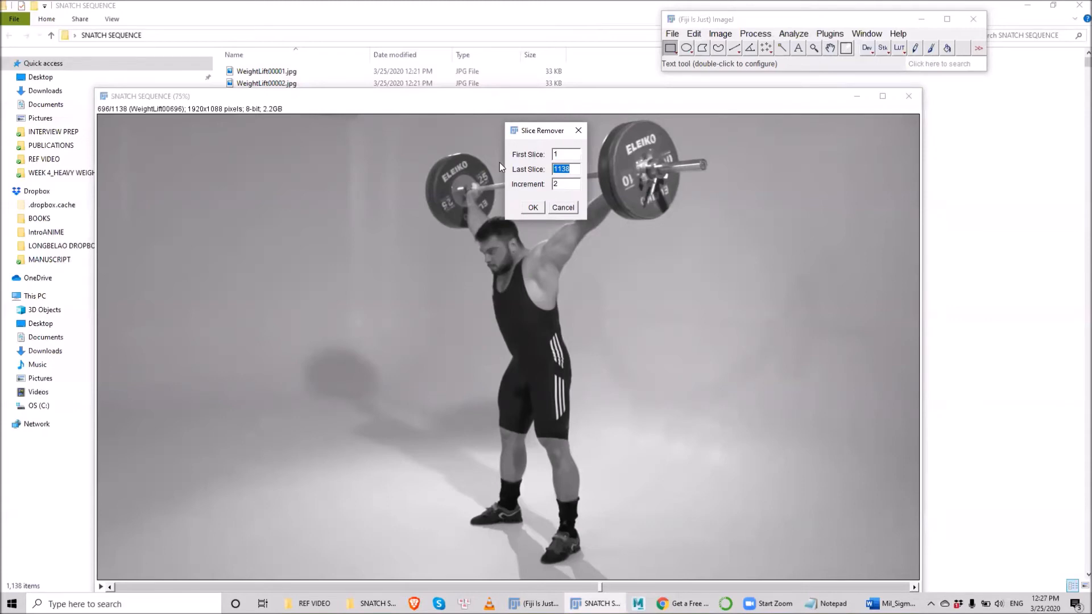
text(621)
drag(572, 184, 533, 182)
text(1)
click(532, 207)
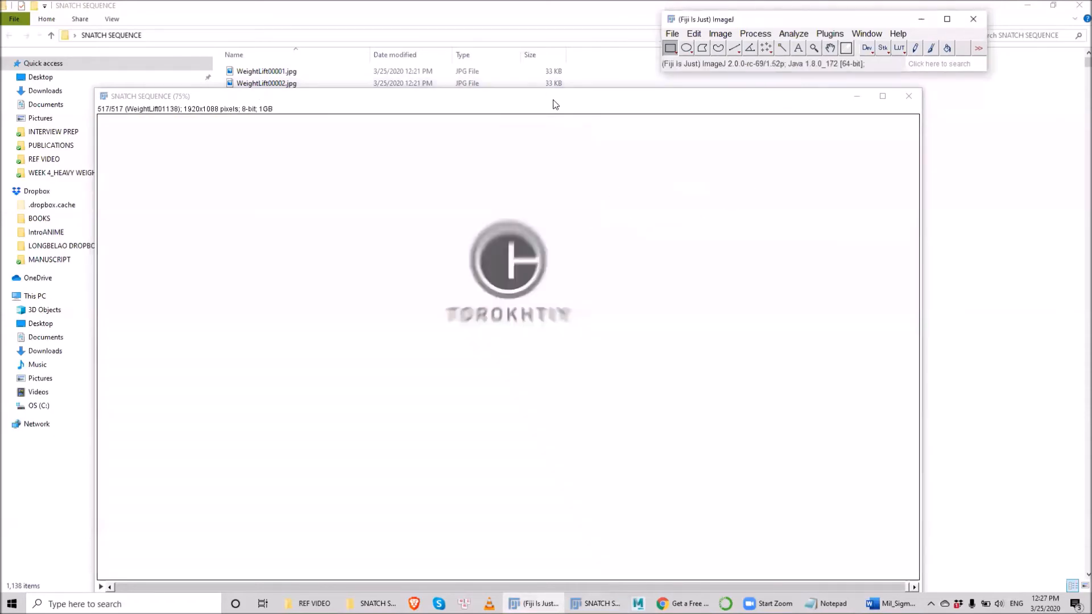
Reposition the stack window so its frame slider is fully in view, and scrub back to the first frame
drag(555, 97, 555, 48)
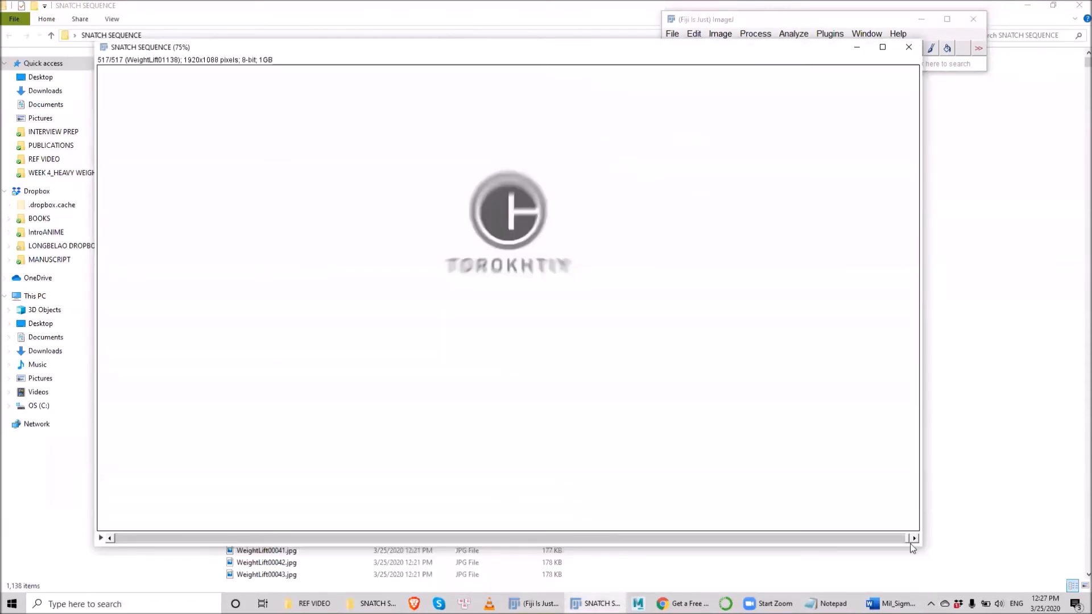
drag(909, 539, 106, 537)
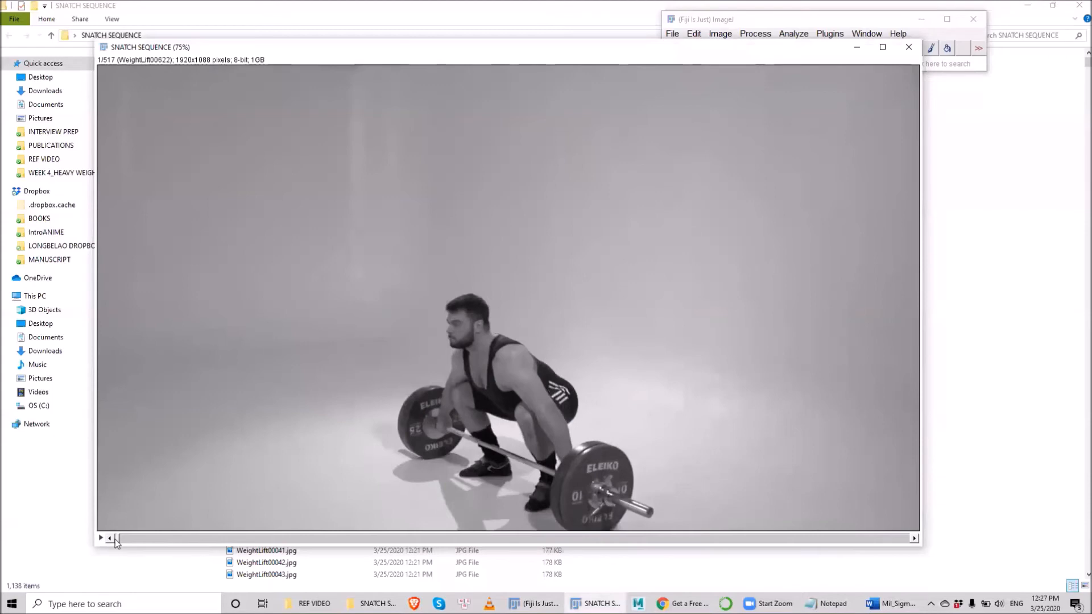
mouse_move(113, 536)
mouse_down()
mouse_move(301, 532)
mouse_move(110, 534)
mouse_up()
Remove slices 75 to 517 from the trimmed stack with Slice Remover, using an increment of 1
click(722, 34)
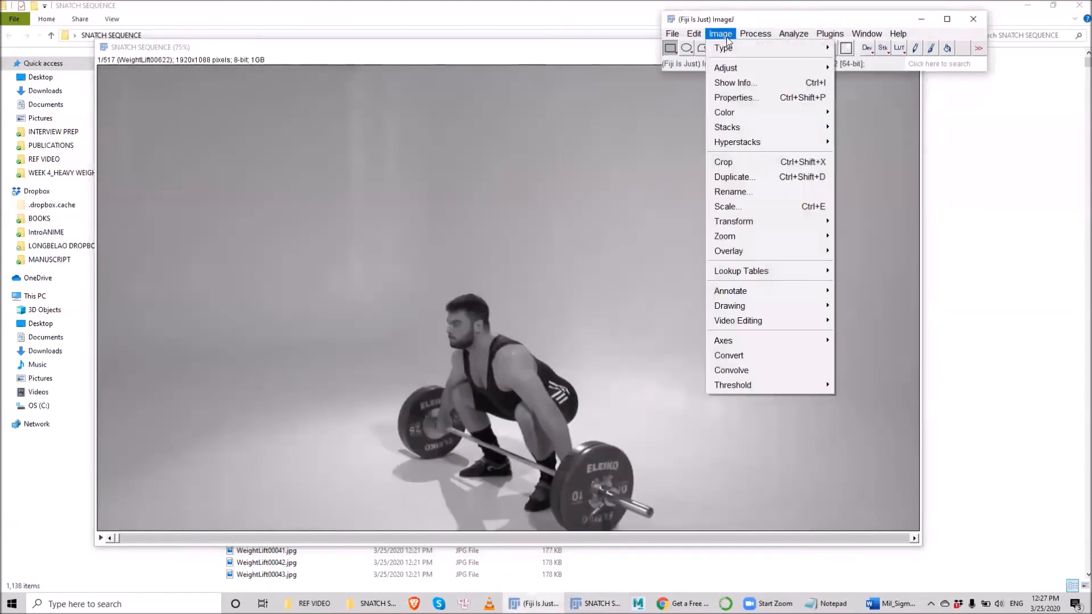
mouse_move(749, 128)
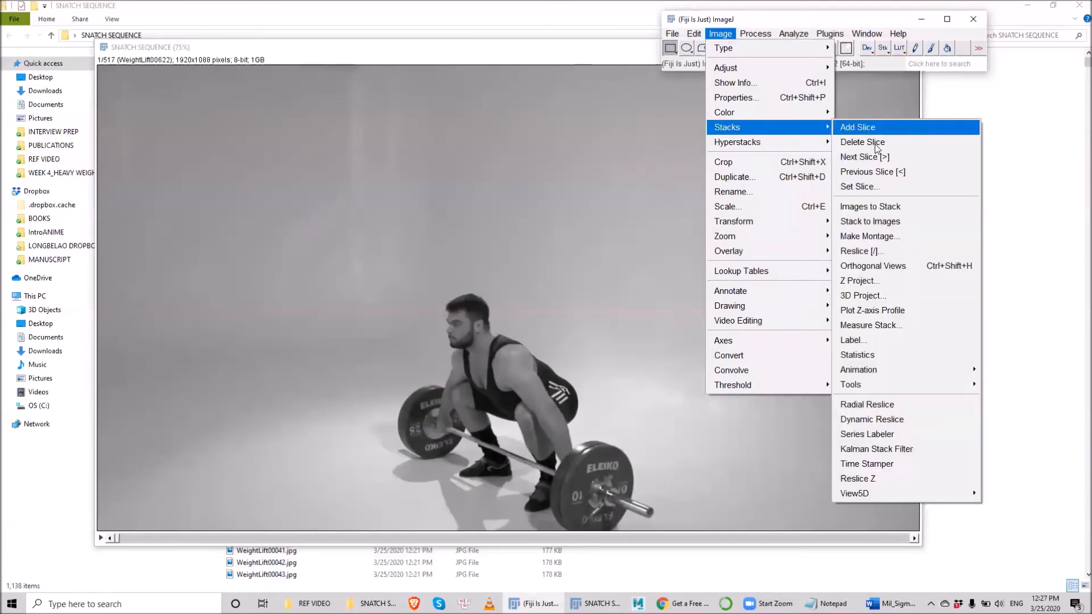
mouse_move(895, 383)
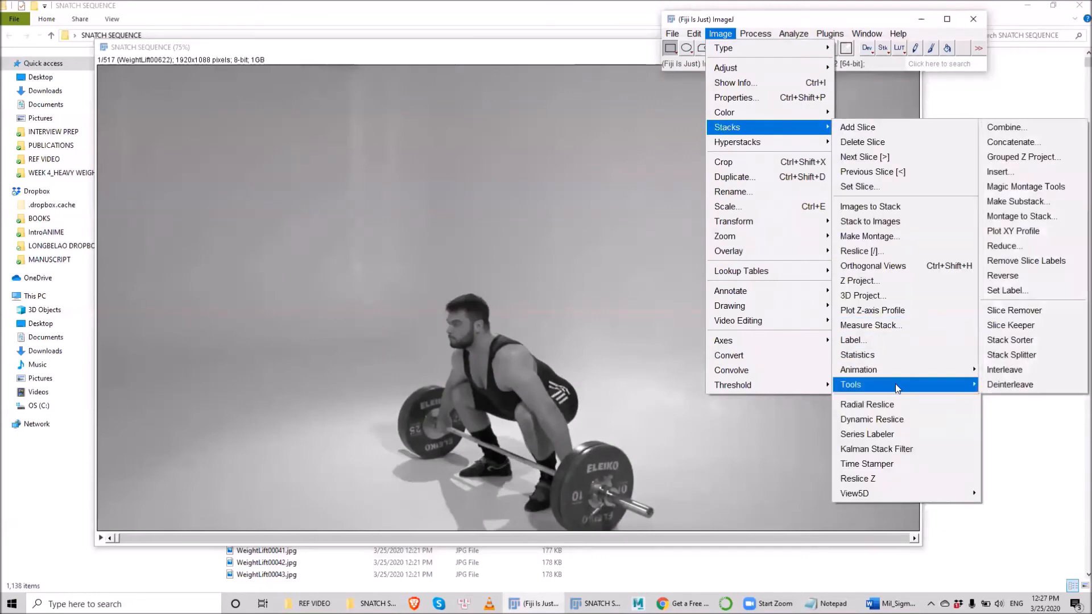
click(1020, 312)
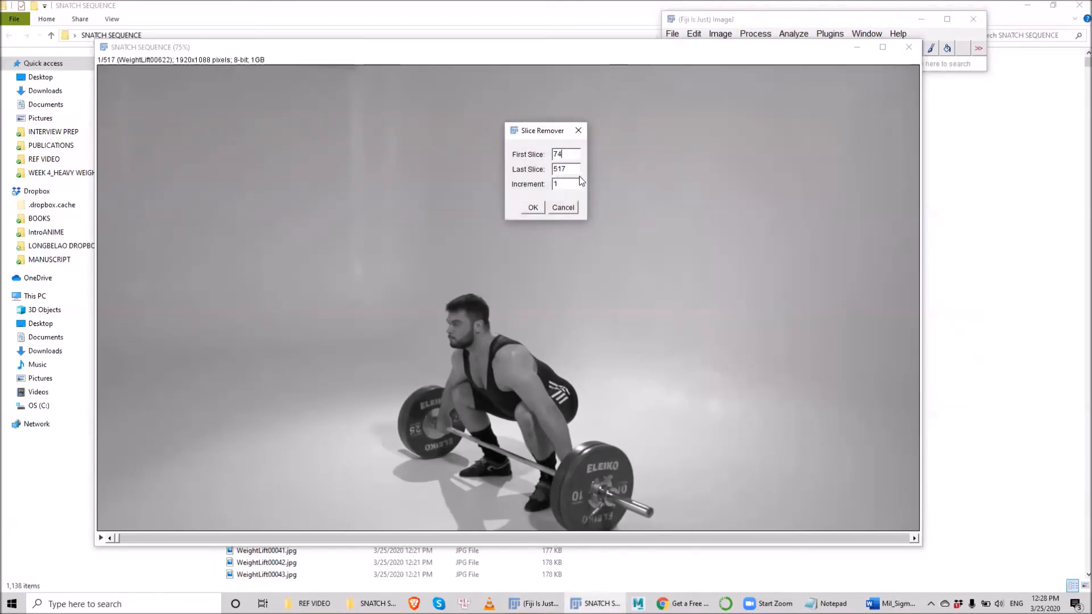
text(5)
click(533, 207)
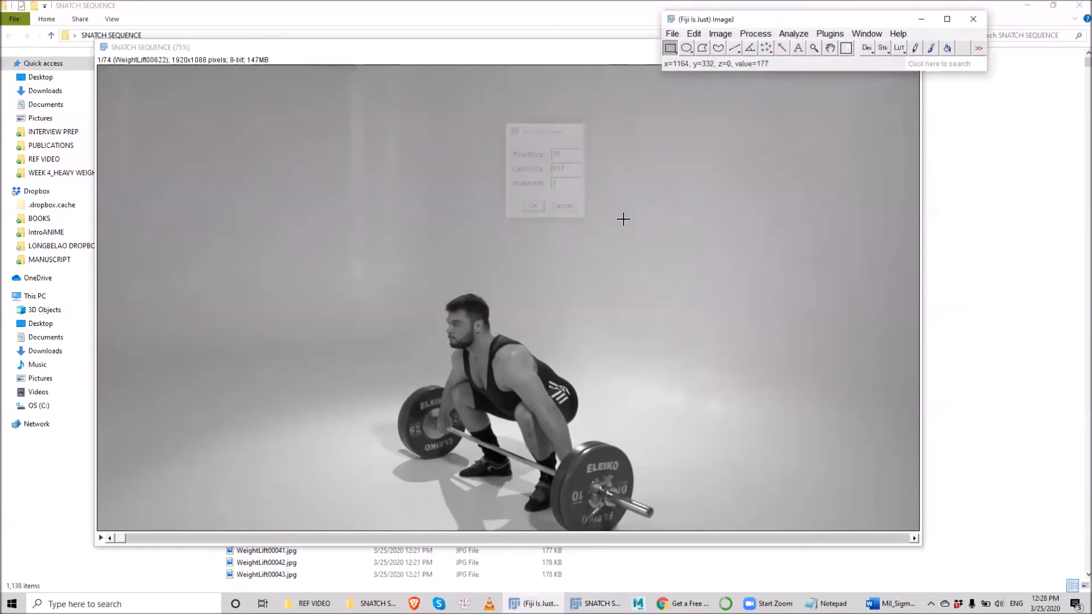
Open the stack's Label settings, move the dialog clear of the label area, and turn on the preview
drag(119, 537, 102, 522)
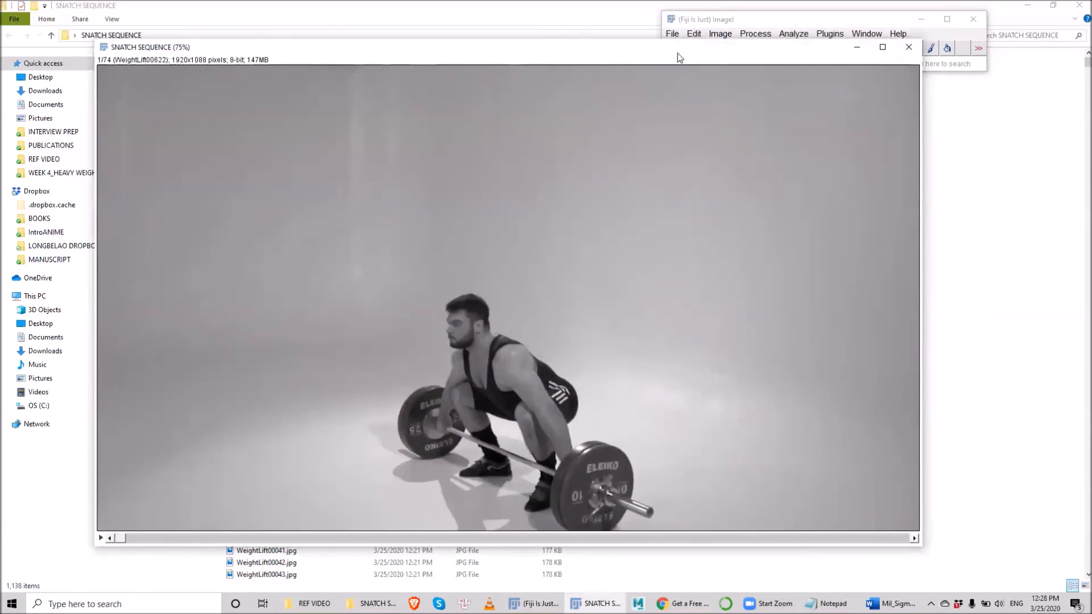
click(794, 20)
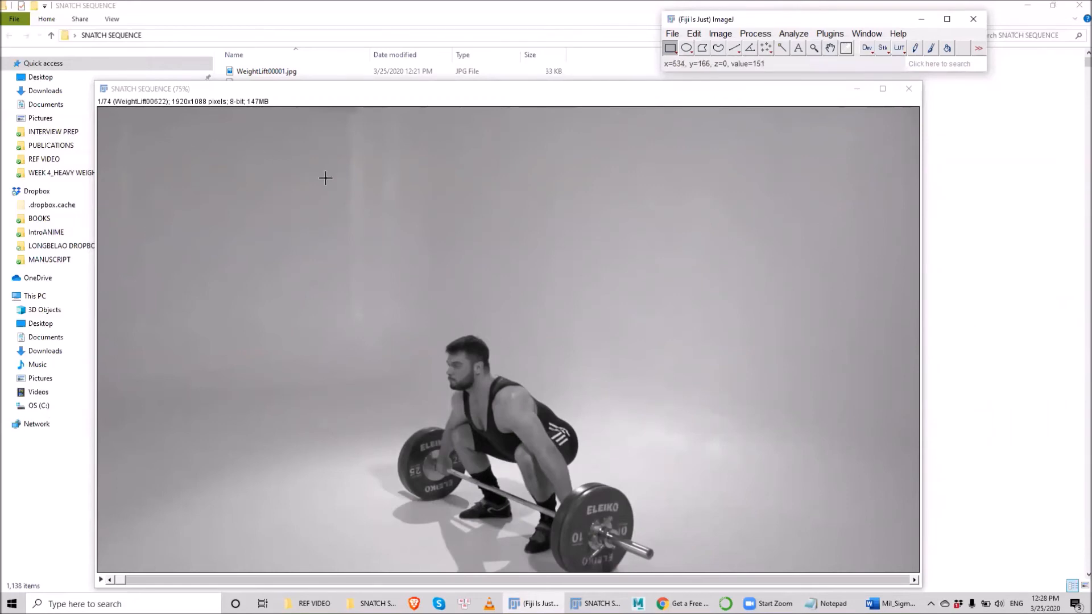
click(719, 35)
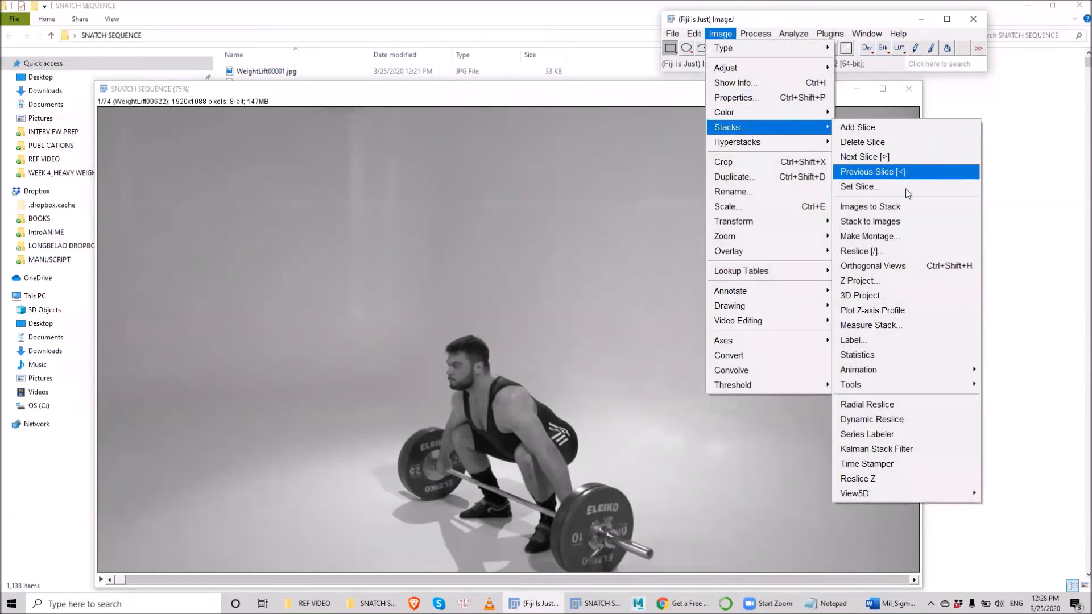
click(904, 339)
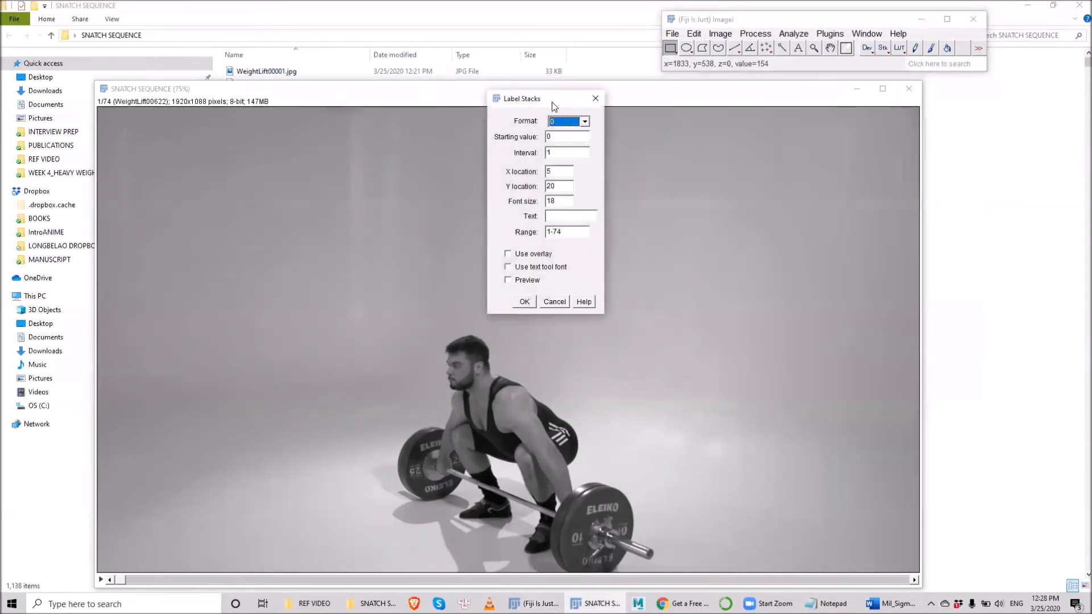
drag(551, 102, 668, 153)
click(624, 328)
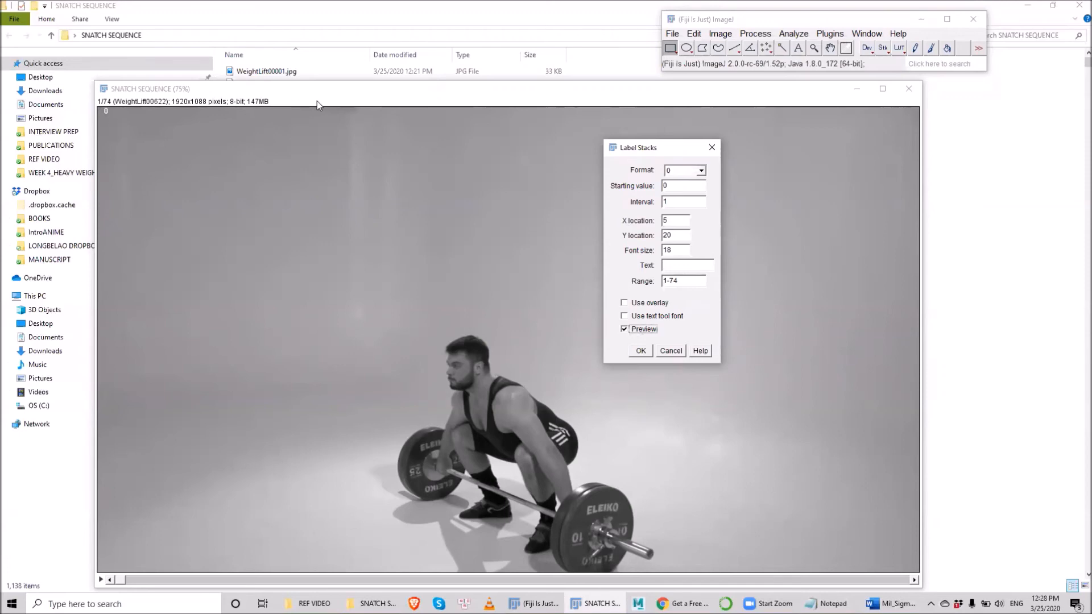
Set the frame label's font size to 100
double_click(688, 250)
text(50)
key(BackSpace)
key(BackSpace)
text(100)
Set the frame label's X location to 50 and Y location to 200
double_click(676, 220)
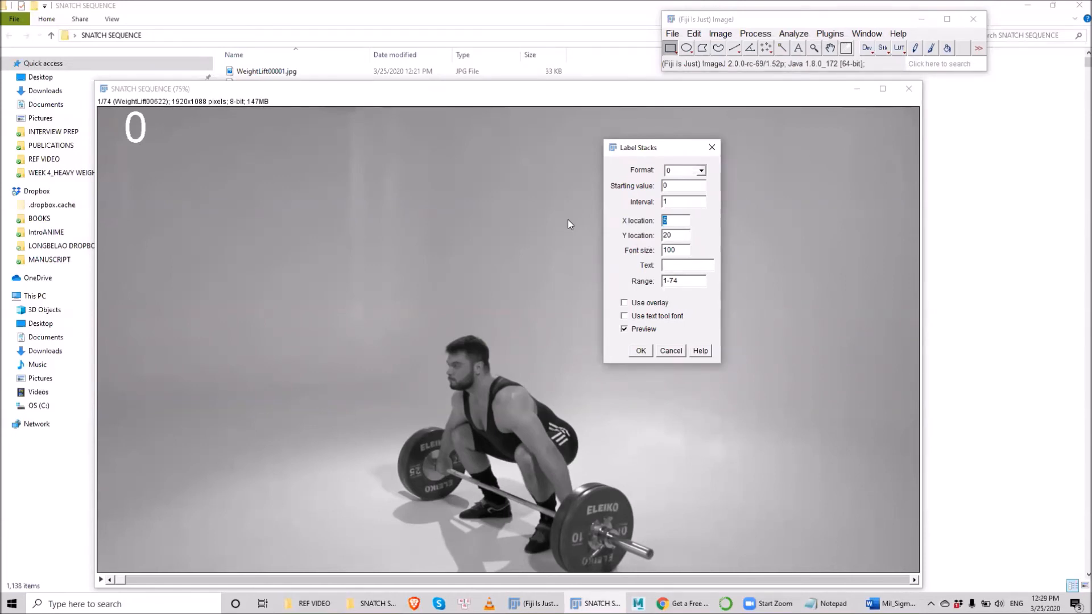
text(50)
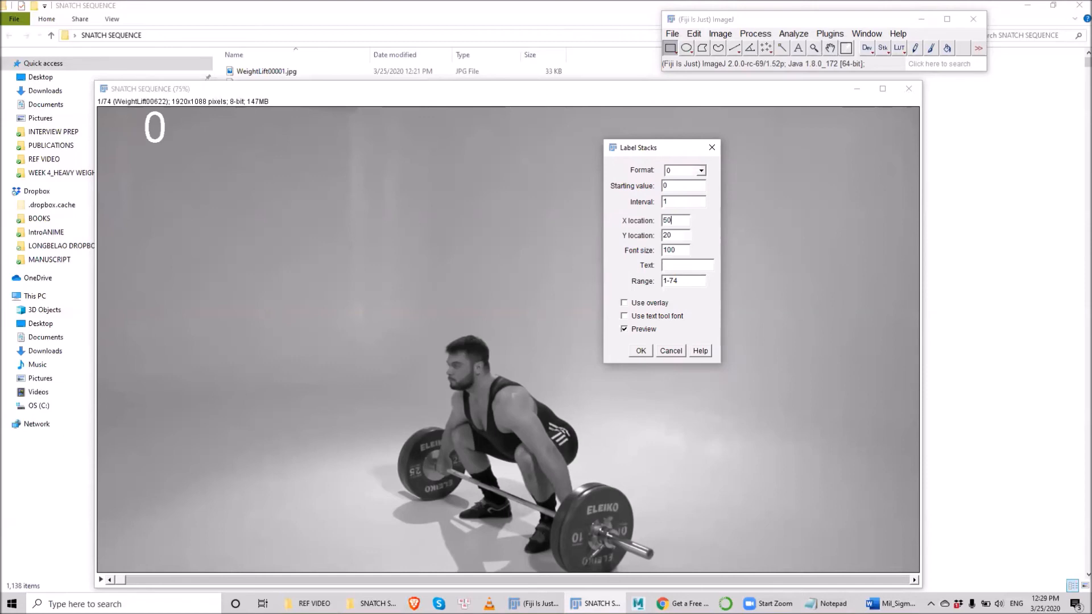
double_click(665, 235)
text(200)
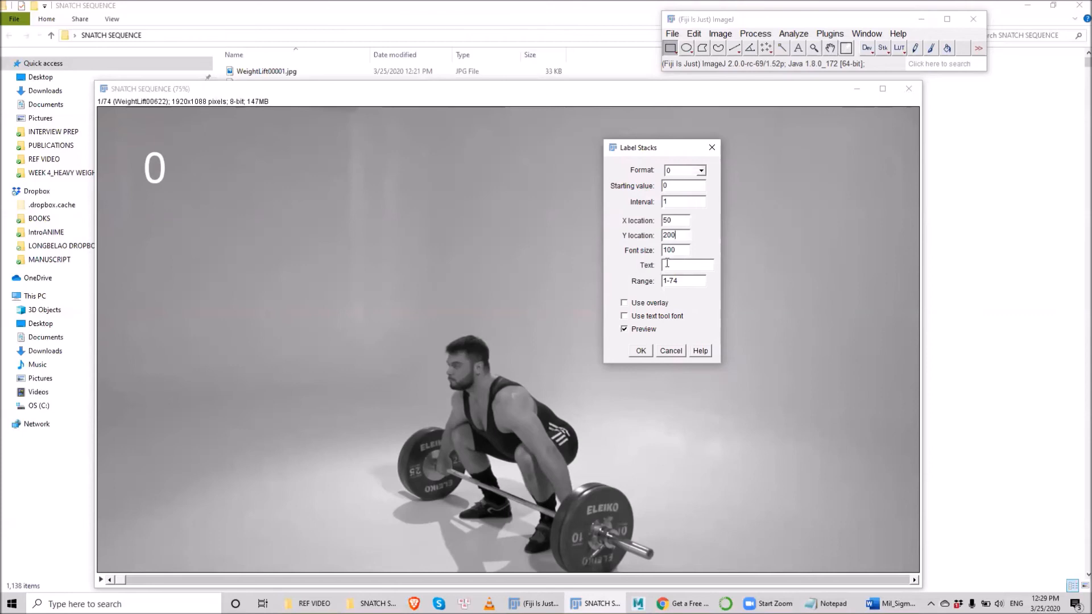
Leave the label text empty and apply the frame numbers to slices 1-74, starting at 0 with interval 1
click(699, 266)
text(frame)
key(BackSpace)
key(BackSpace)
key(BackSpace)
key(BackSpace)
key(BackSpace)
click(641, 351)
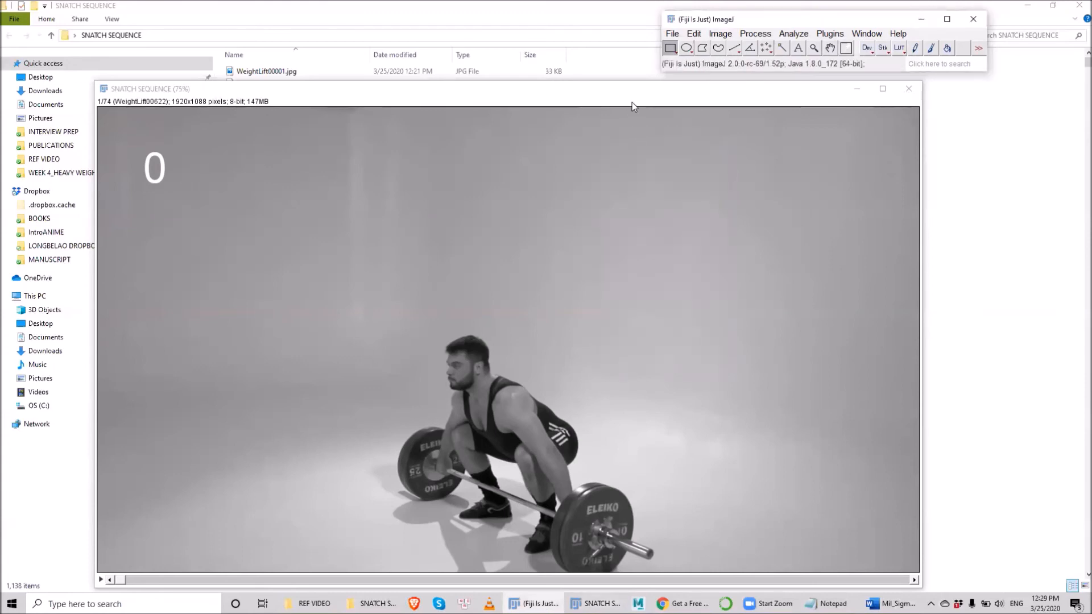
Scrub the labelled stack to frame 30 to check the stamped numbers, and place its window below the Fiji toolbar
drag(639, 89, 665, 36)
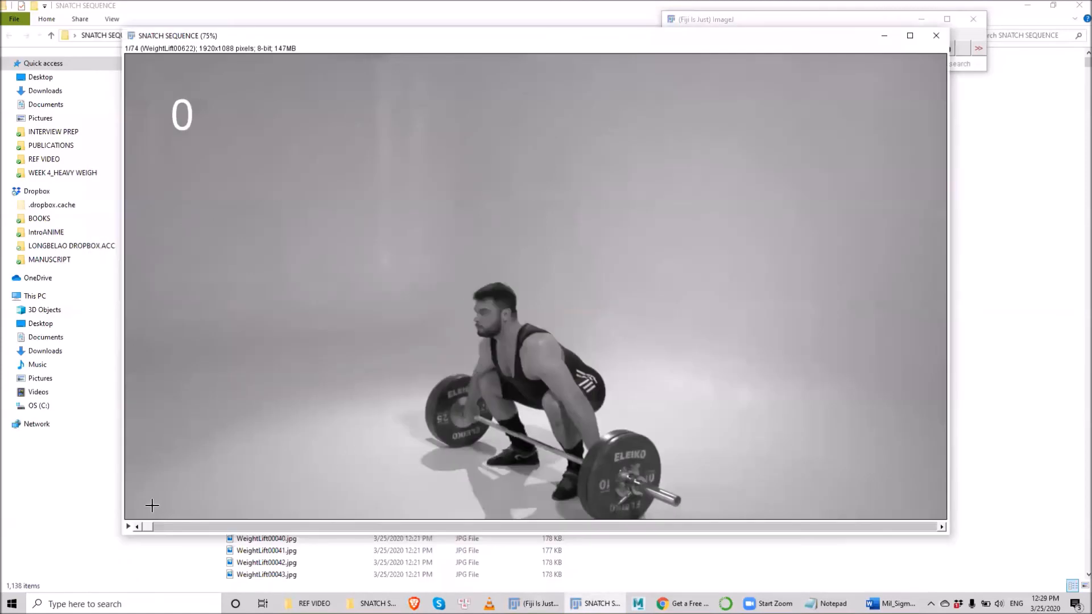
drag(145, 527, 448, 524)
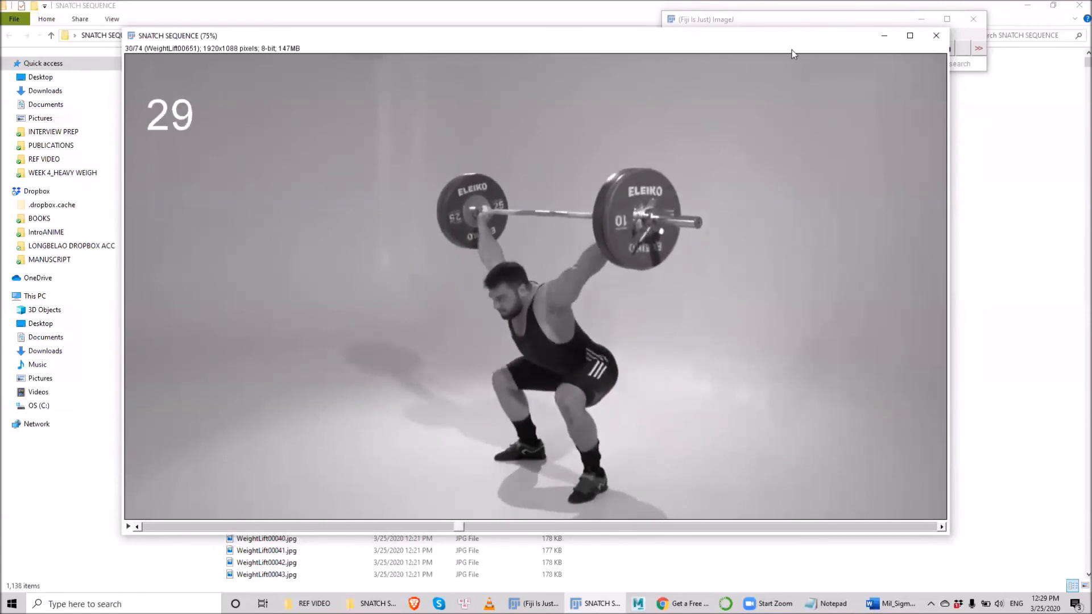
drag(789, 41, 826, 92)
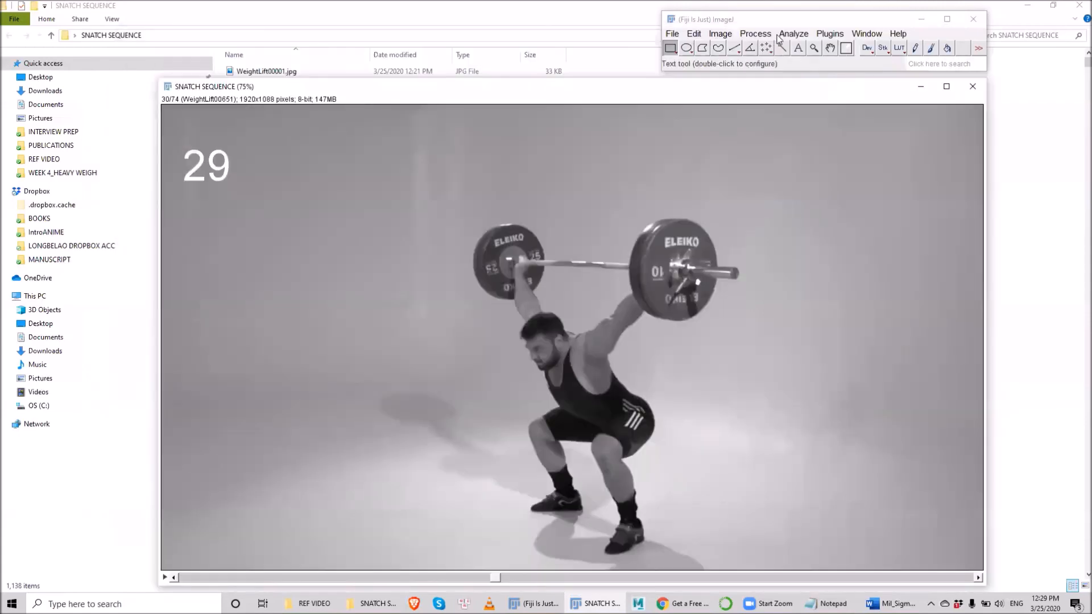
Open the Save as AVI options for the labelled stack
click(672, 33)
mouse_move(698, 126)
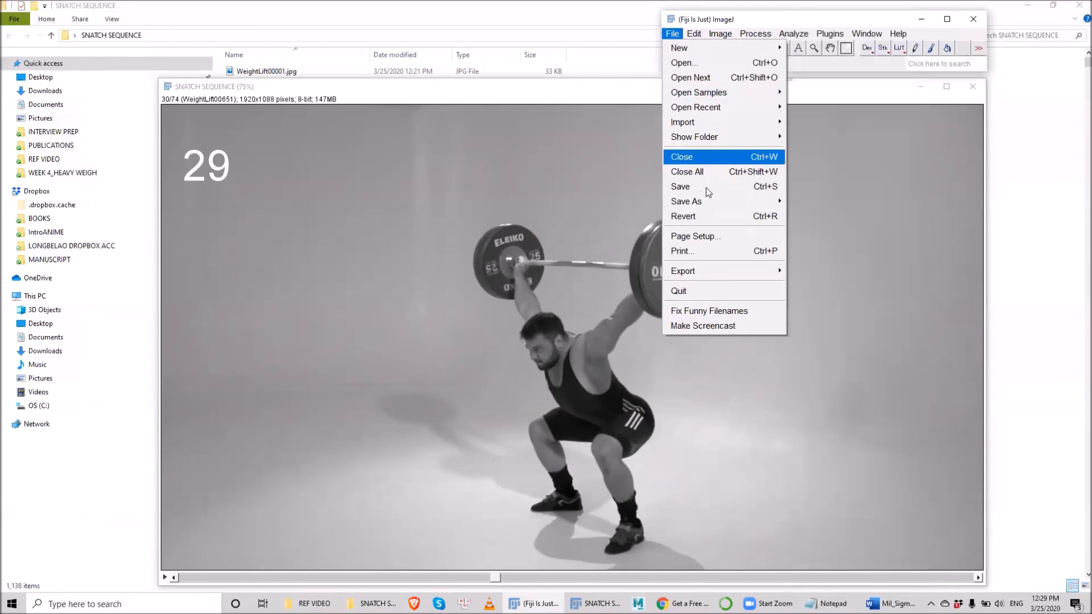
mouse_move(708, 199)
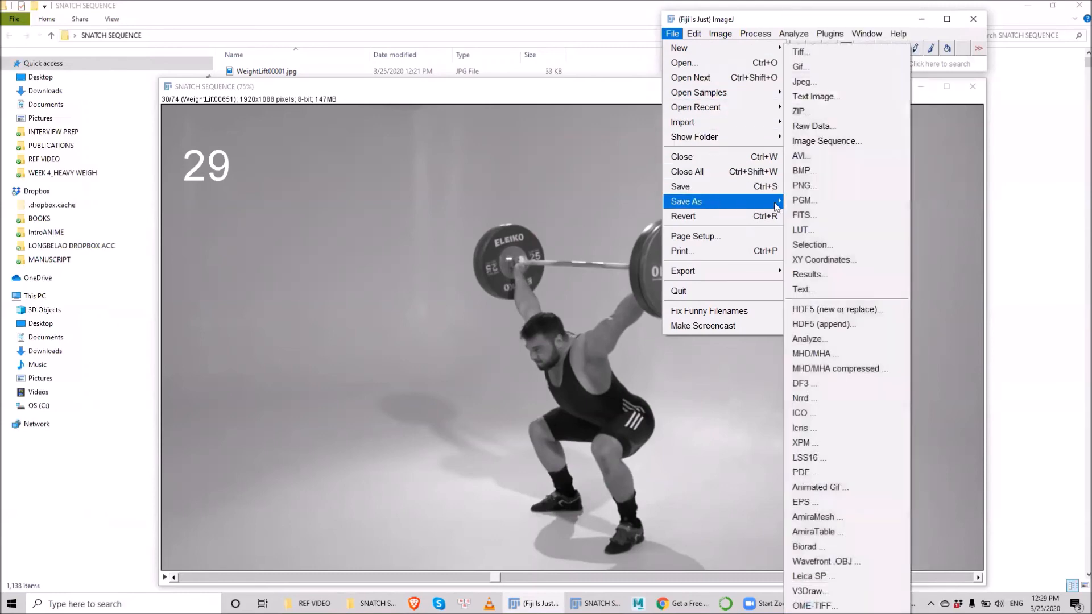
click(809, 158)
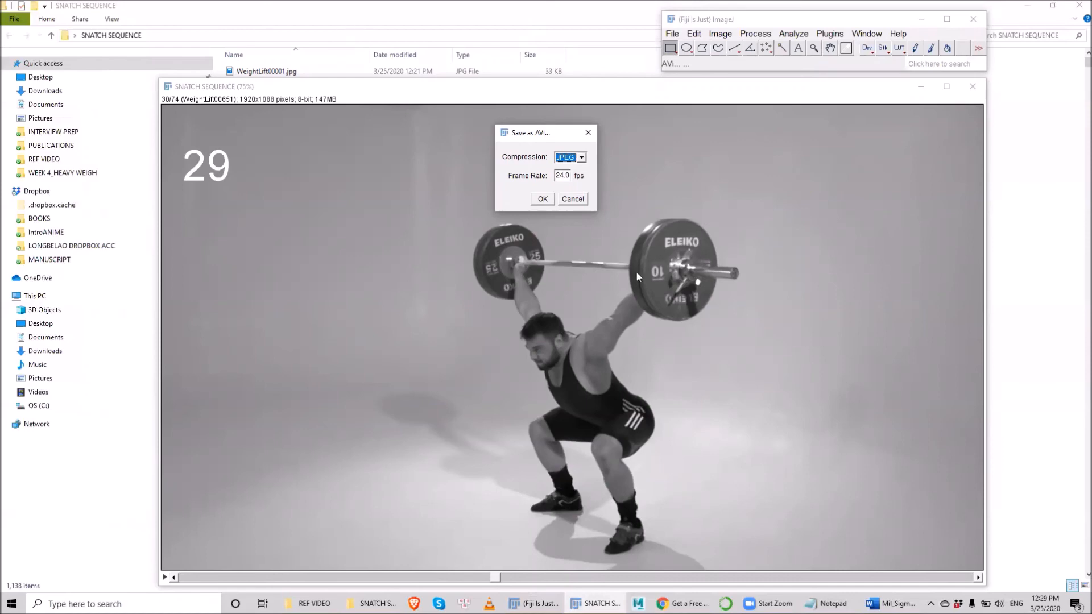
Show the SNATCH SEQUENCE folder's frame files as thumbnails, reveal its full path, and minimise the folder window
click(292, 16)
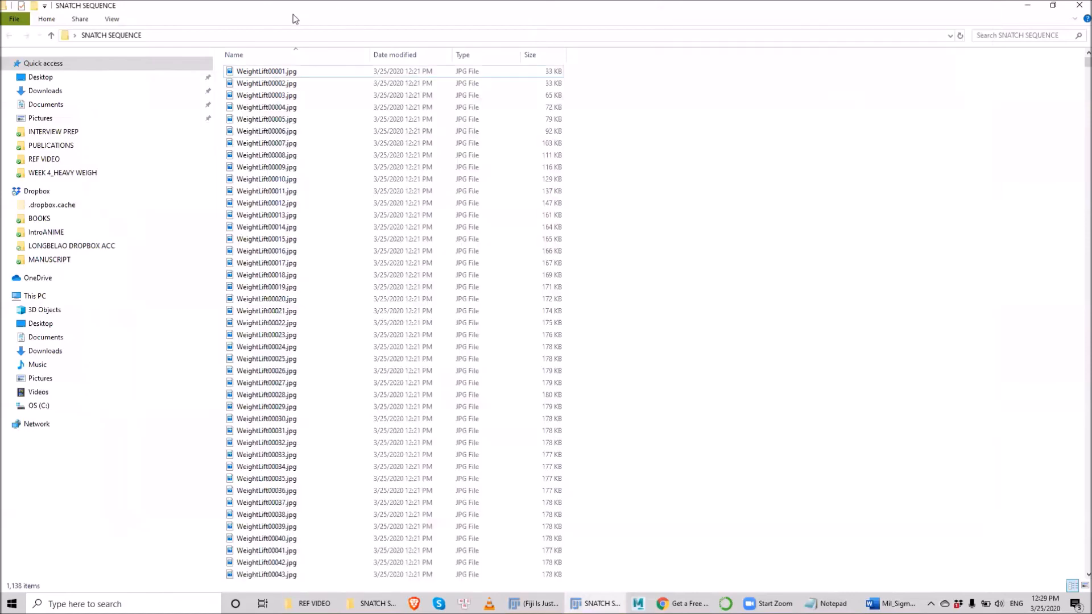
click(117, 36)
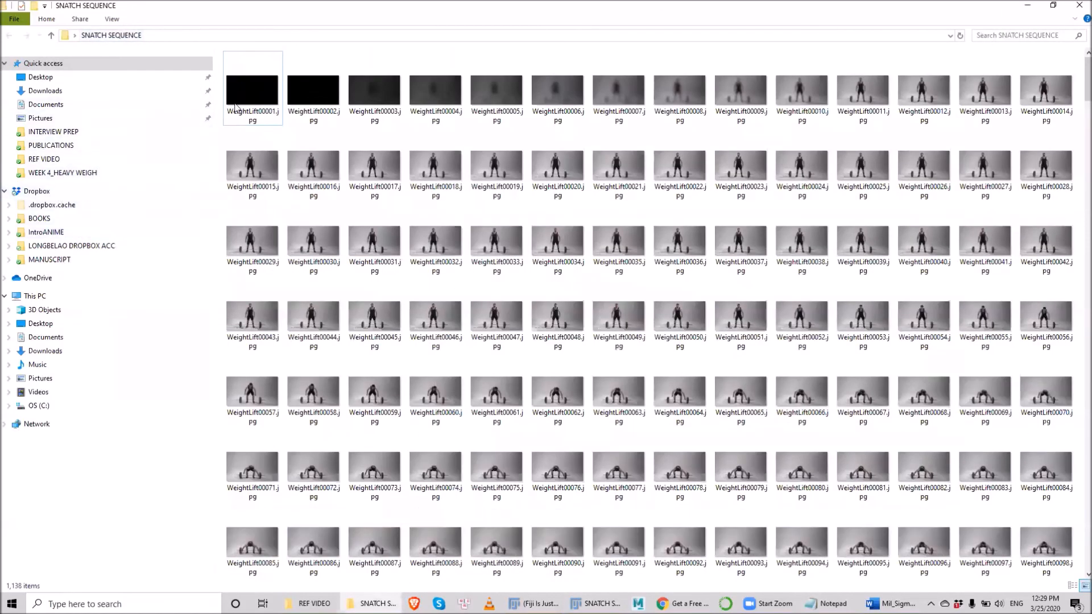
click(222, 36)
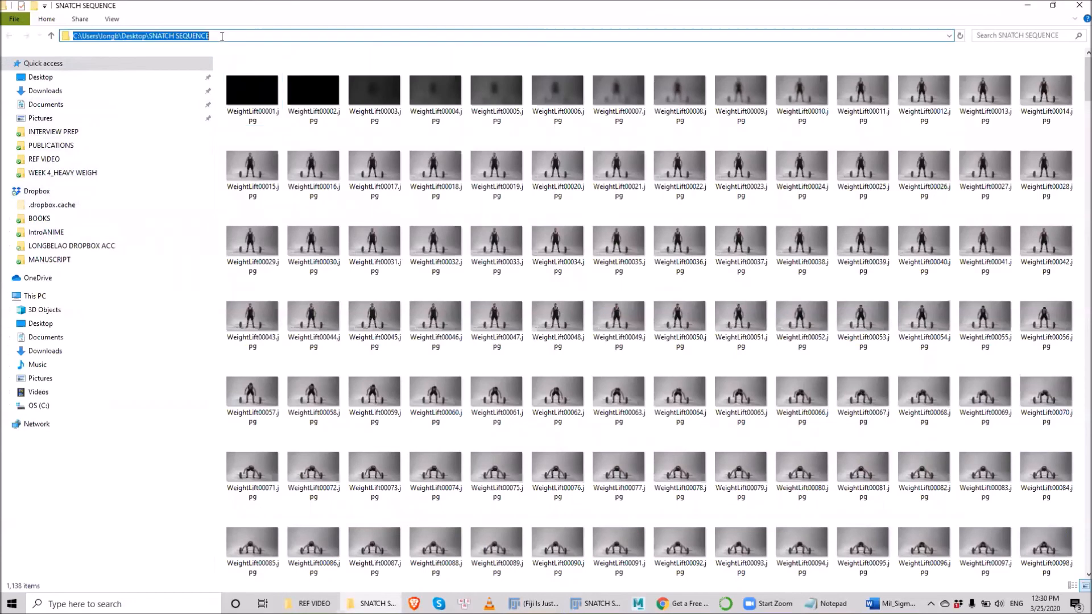
click(1028, 5)
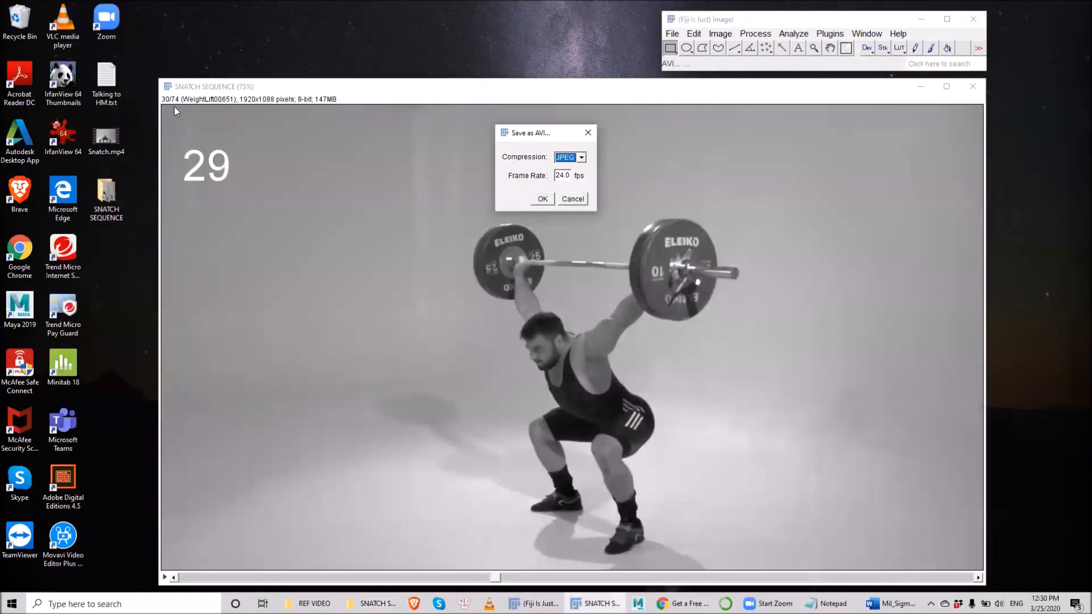
Check the frame rate of the source video Snatch.mp4 in its file properties
right_click(104, 139)
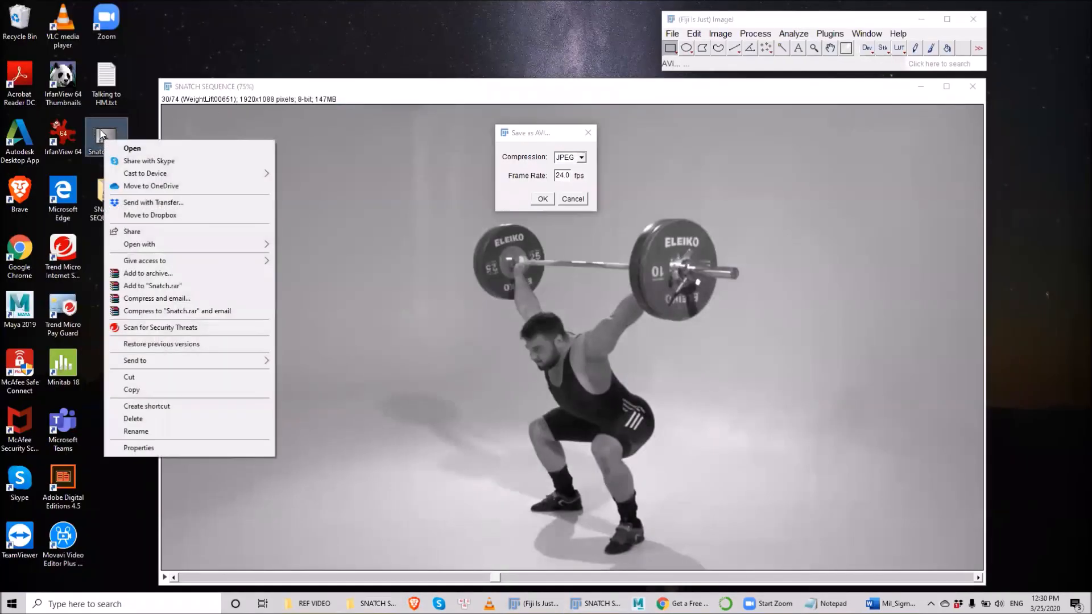
click(157, 448)
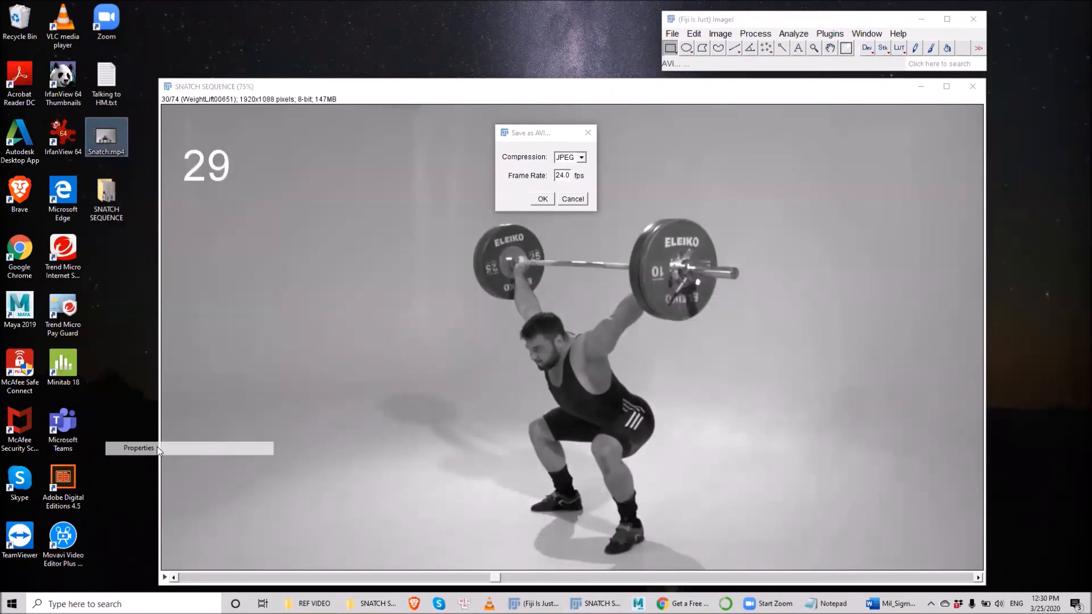
click(182, 167)
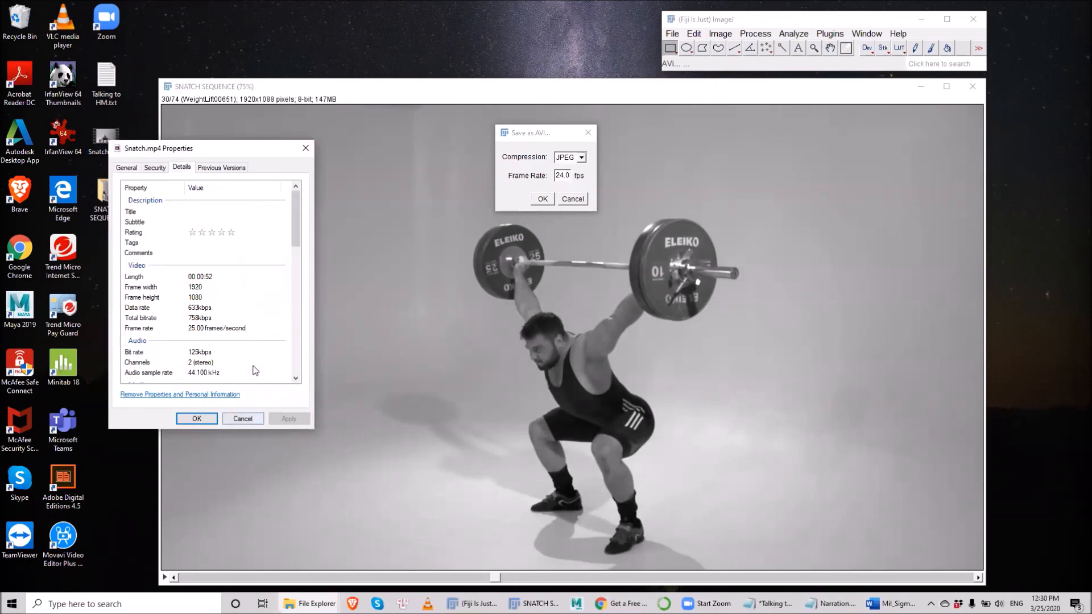
click(201, 419)
Set the AVI frame rate to 25 fps and save the stack as SNATCH SEQUENCE.avi in the SNATCH SEQUENCE folder
drag(570, 175, 553, 175)
text(25)
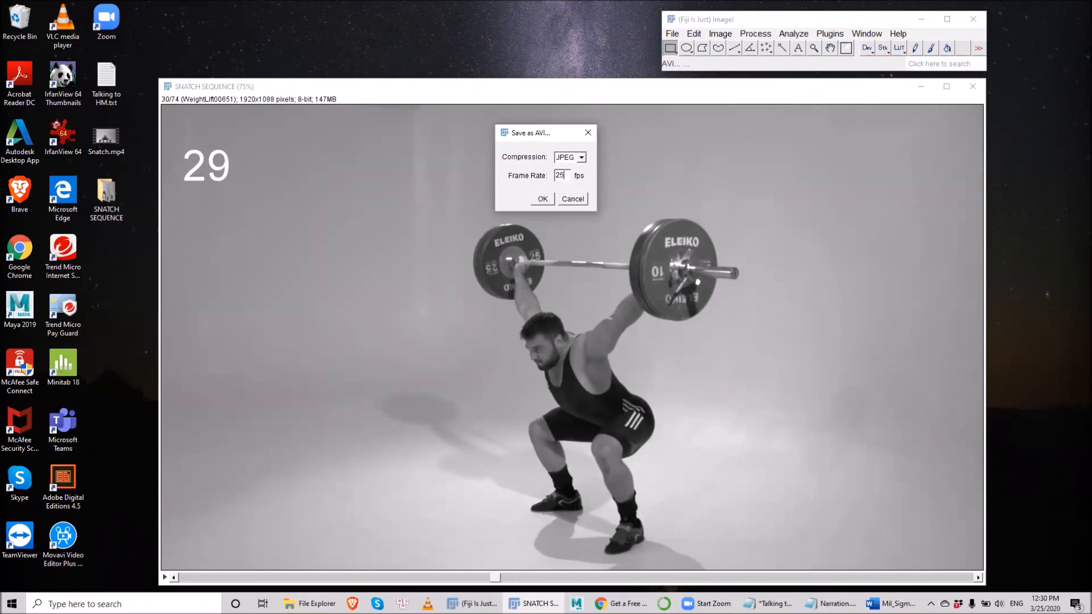
click(543, 199)
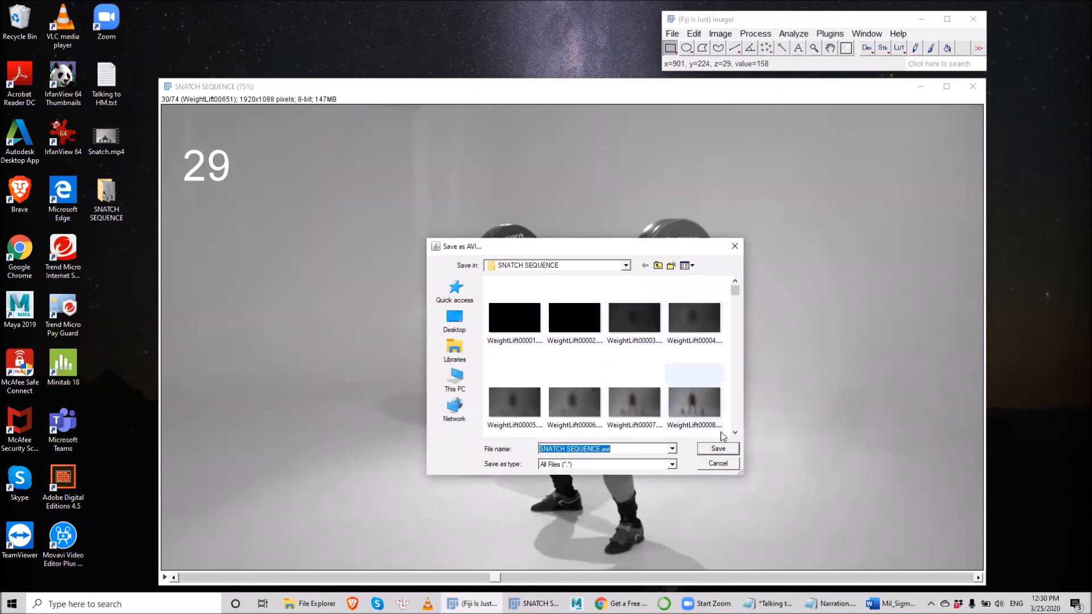
click(725, 452)
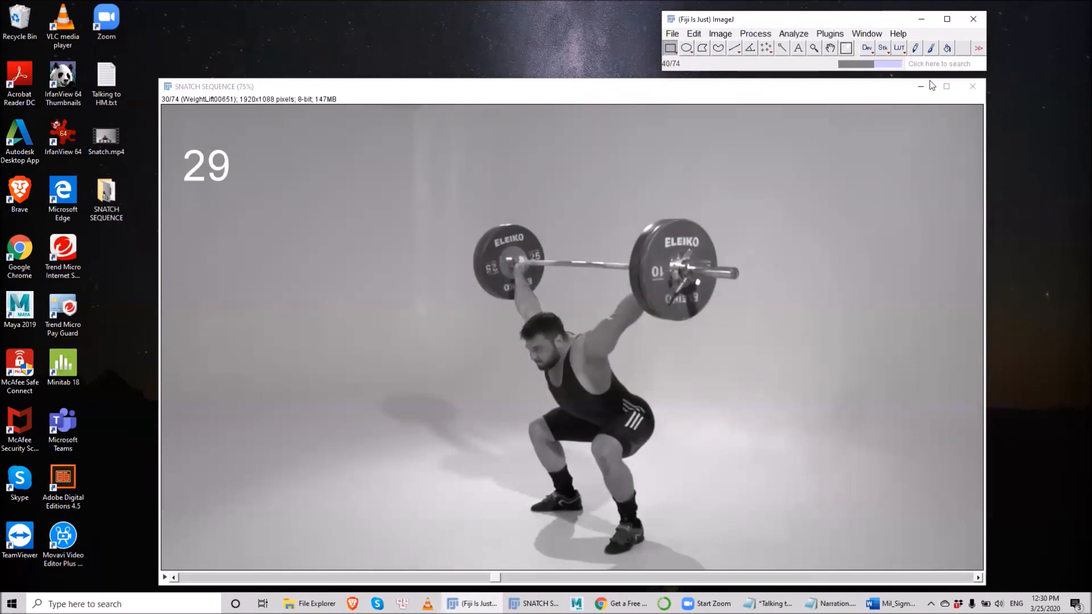
Close the labelled SNATCH SEQUENCE stack without saving it as a TIFF
click(974, 90)
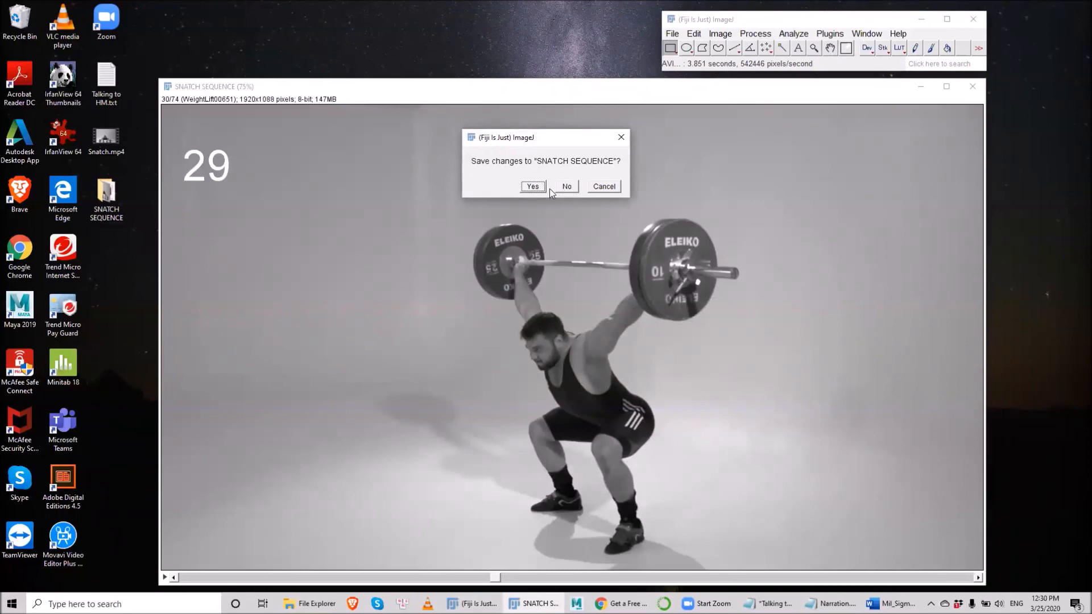
drag(591, 138, 629, 120)
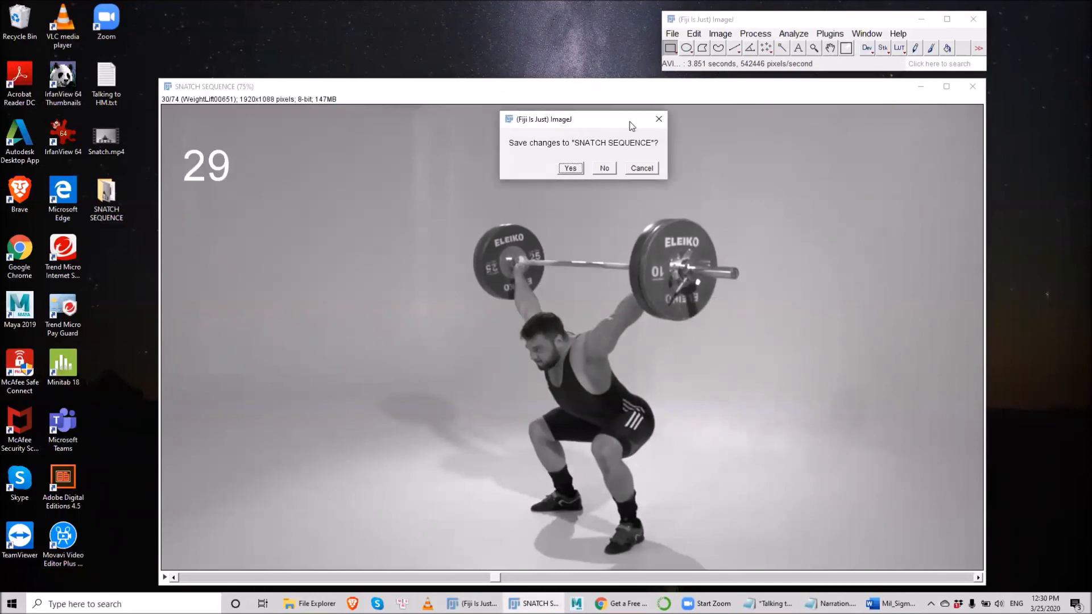
click(568, 169)
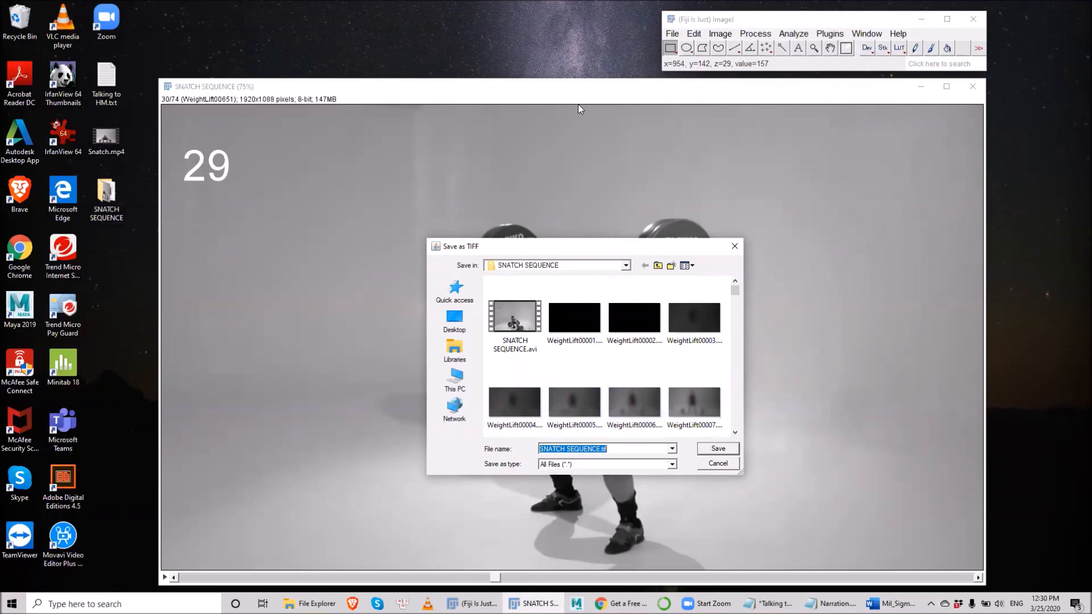
click(718, 468)
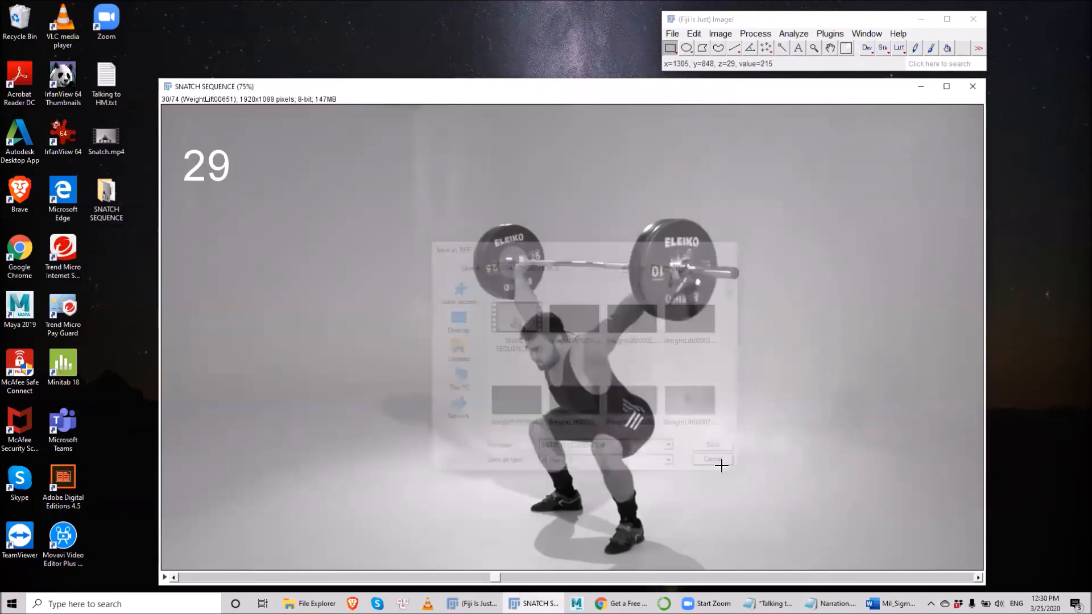
click(974, 84)
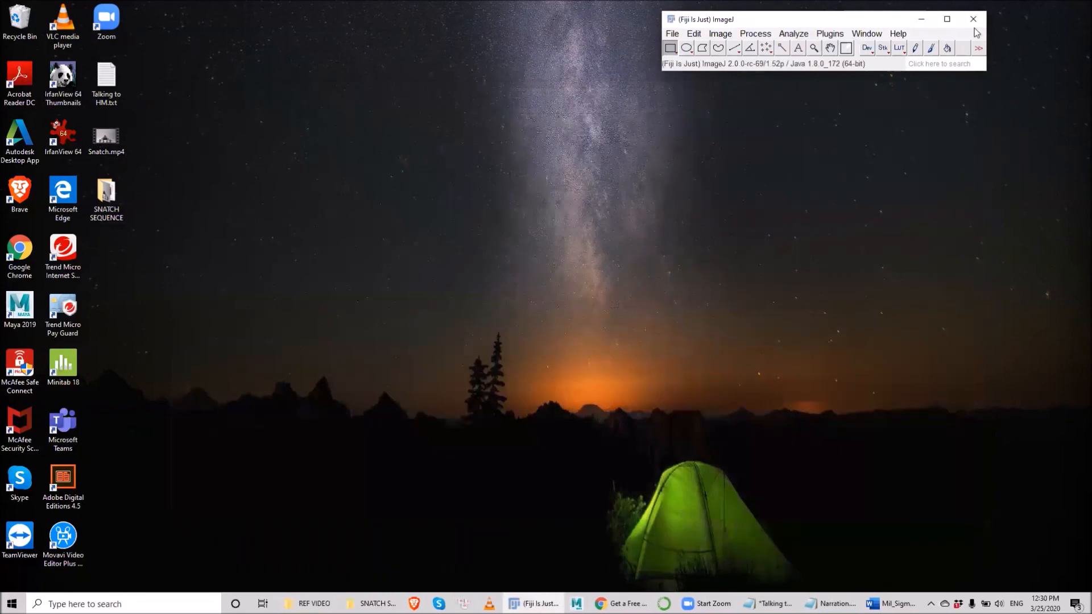
Play SNATCH SEQUENCE.avi from the desktop's SNATCH SEQUENCE folder and scrub back to frame 46 to check the stamped numbers
double_click(116, 194)
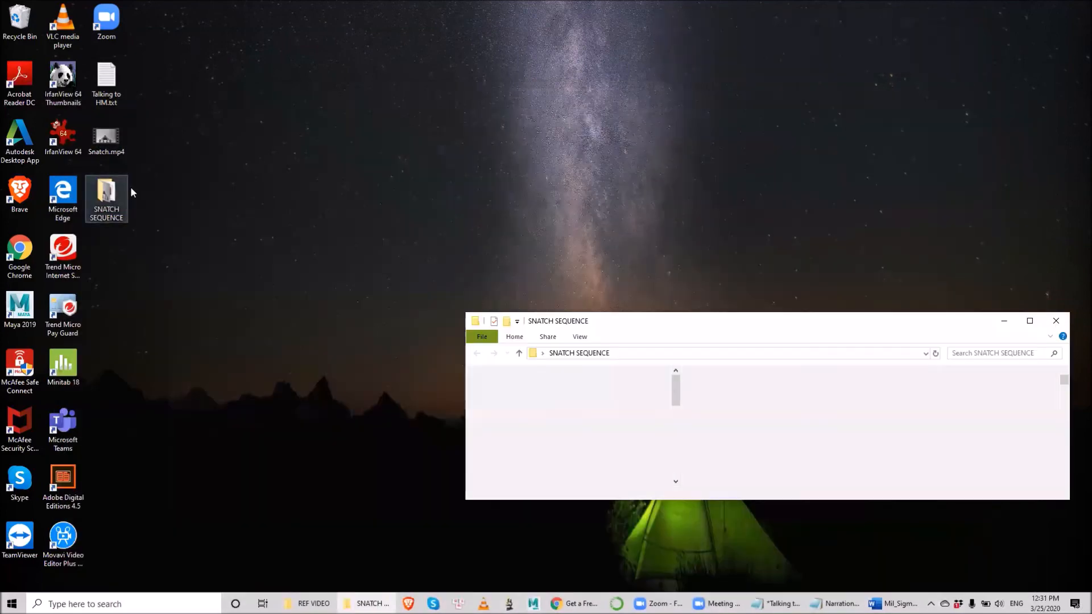
drag(738, 327, 496, 122)
double_click(485, 170)
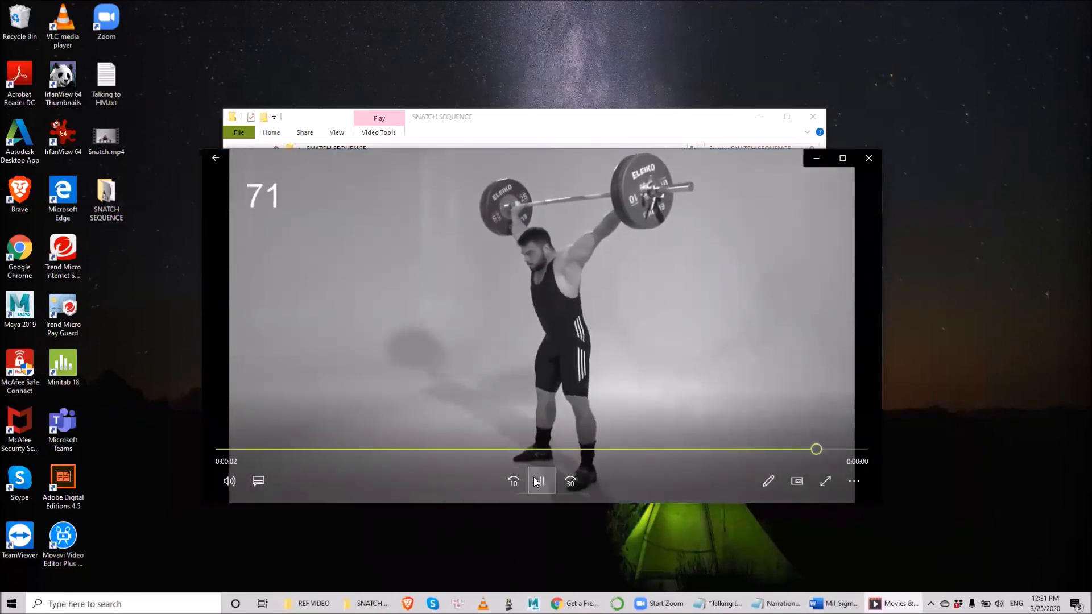
drag(861, 449, 626, 437)
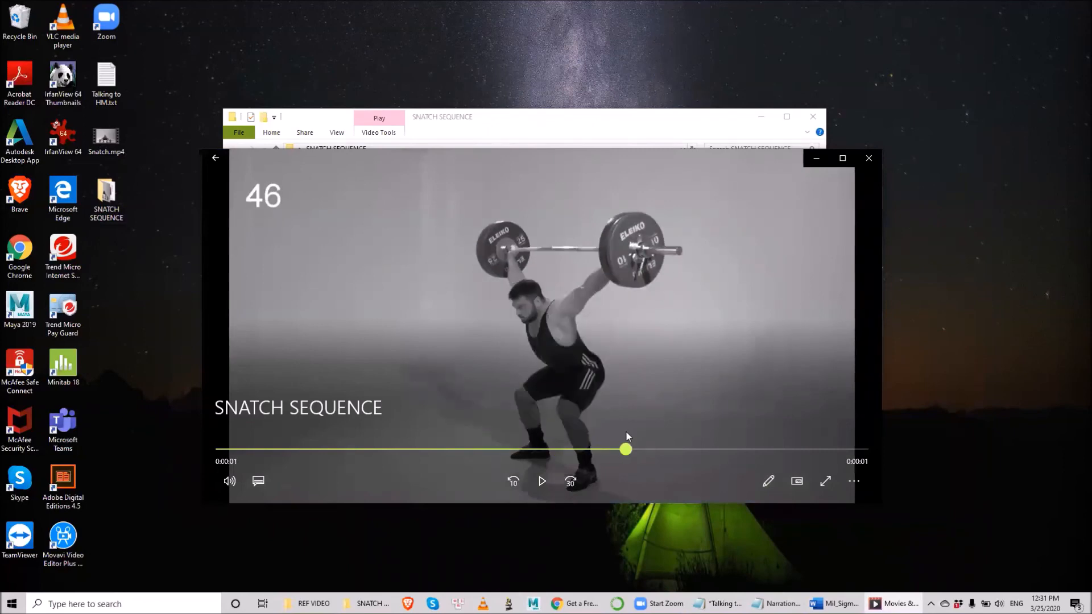